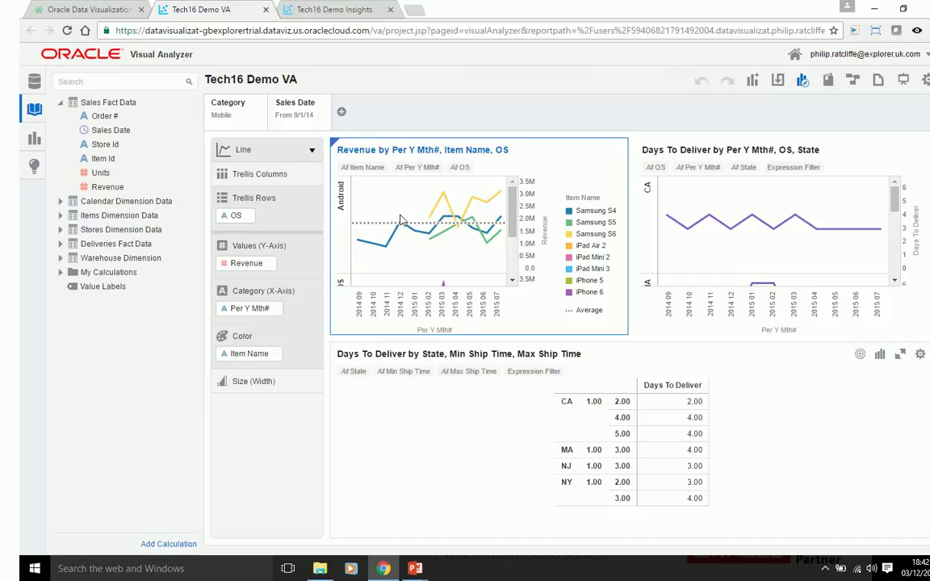
- Switch to the Data Visualization Cloud Service home page and view the Academy learning resources
click(80, 9)
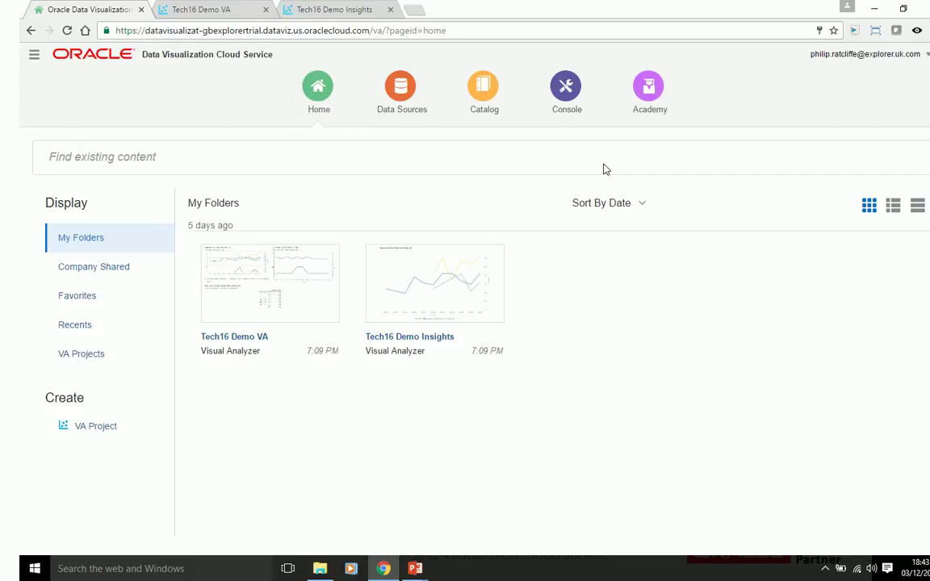
click(649, 92)
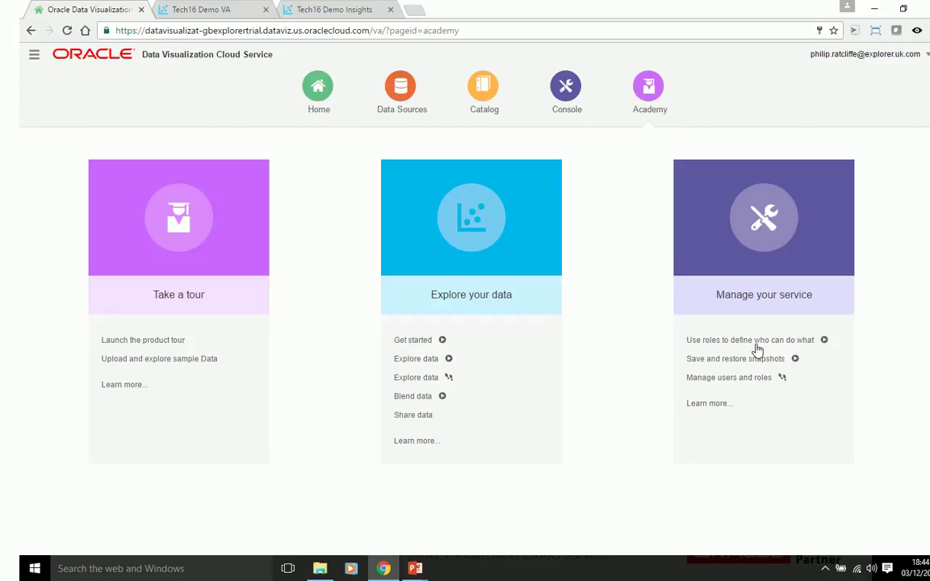
- Review the Console's Snapshots, Search Index, Monitor Indexing, Sessions, Issue SQL and Safe Domains pages
click(565, 91)
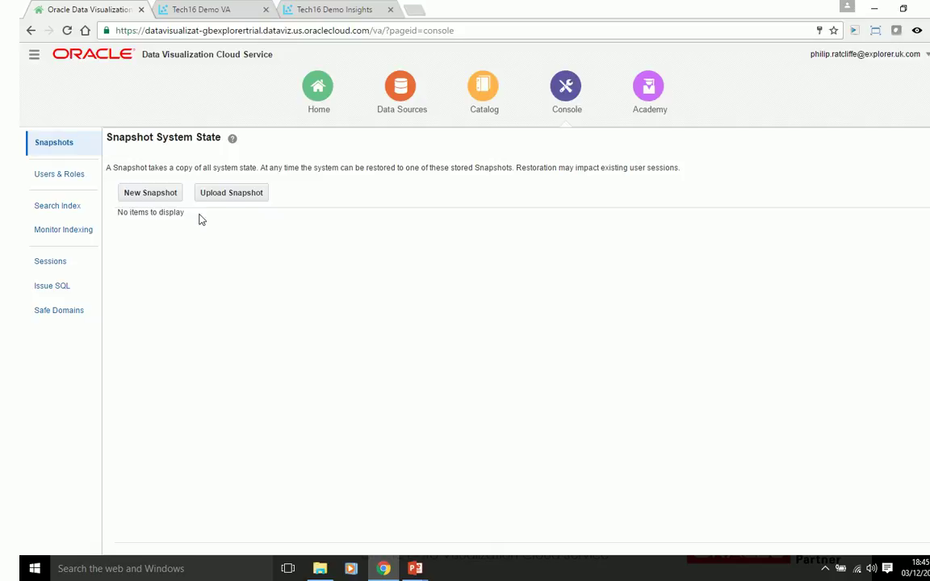
click(60, 212)
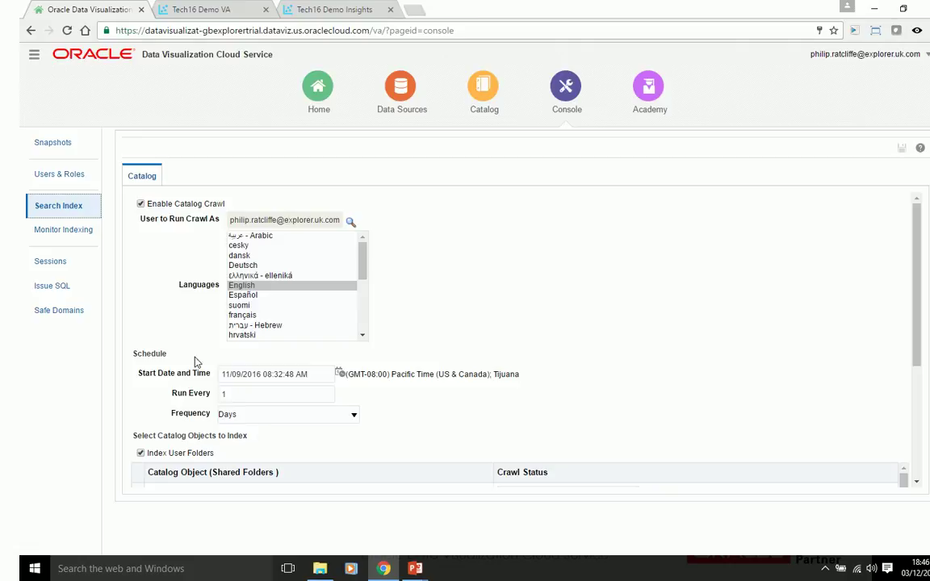
click(56, 232)
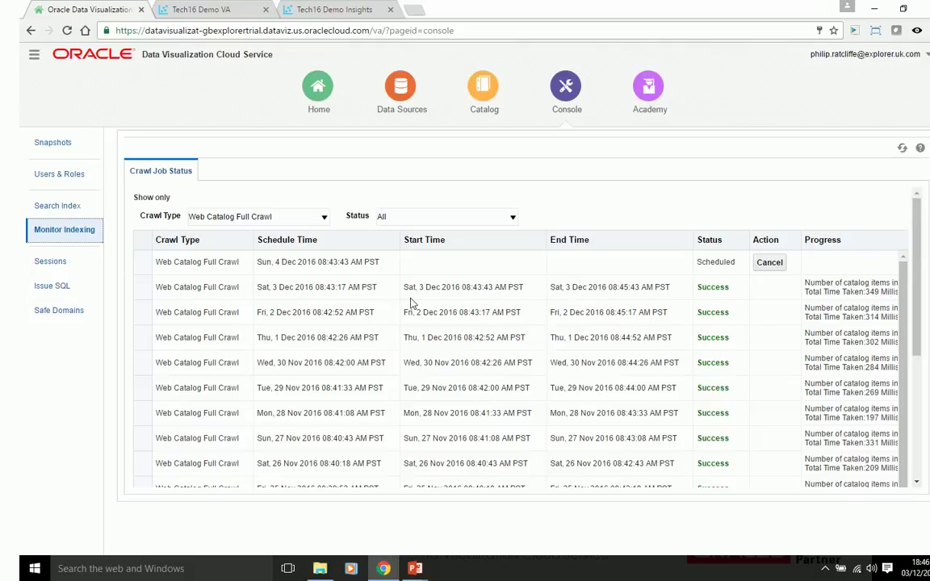
click(50, 262)
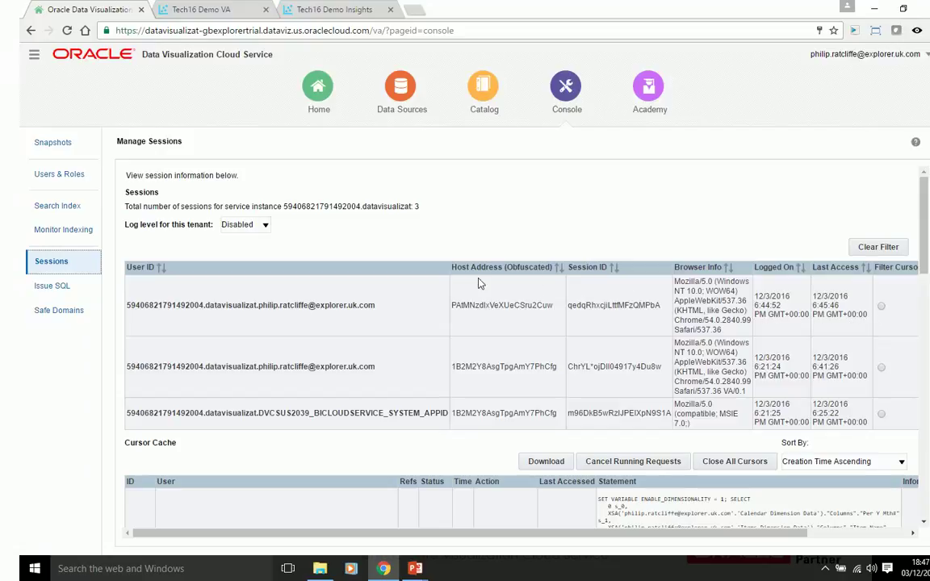
click(58, 289)
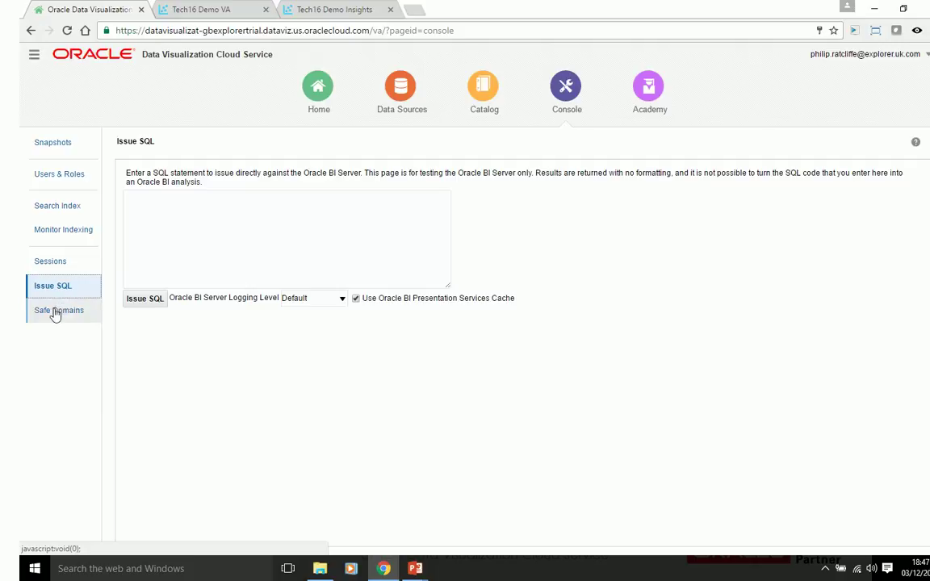
click(56, 314)
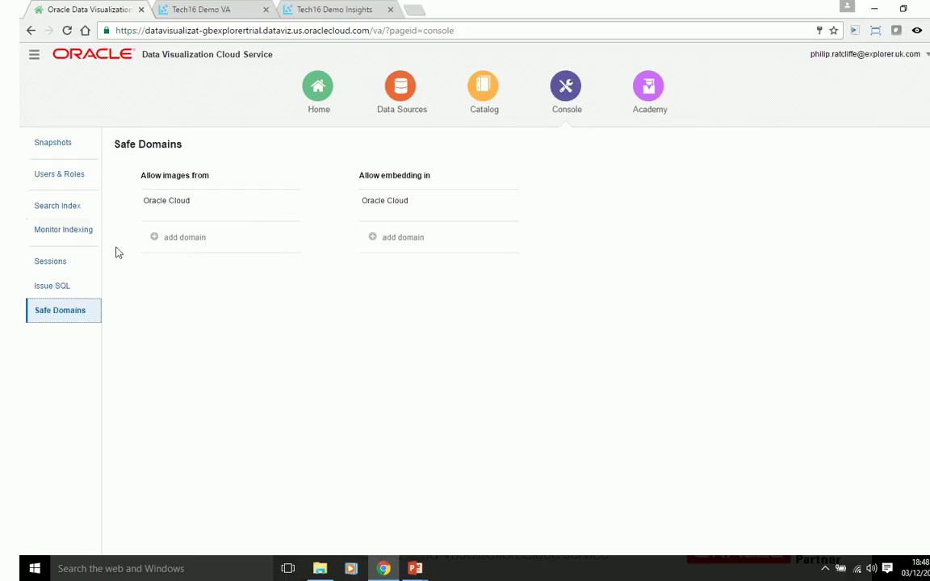
- Display the Console's Users & Roles page and switch to the PowerPoint slide on application roles
click(58, 177)
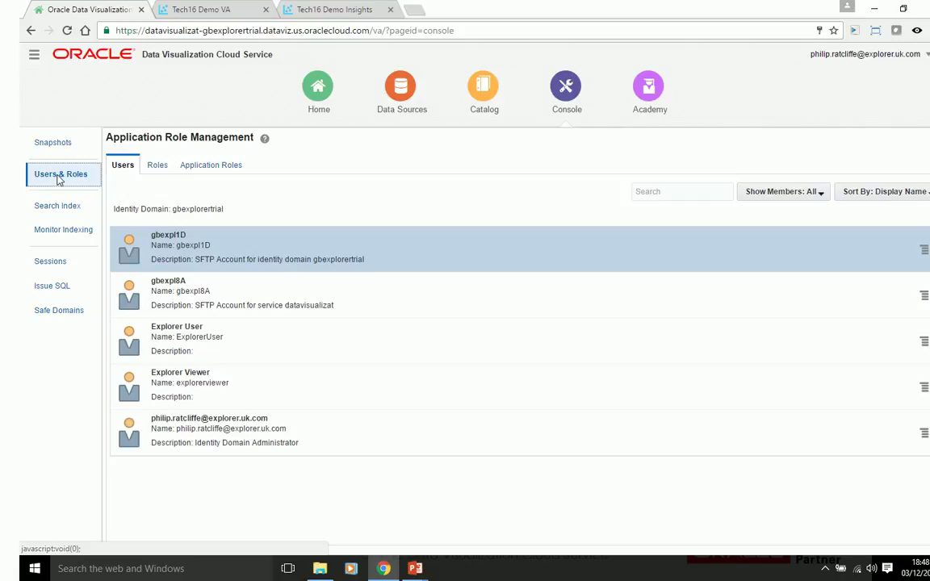
key(alt+Tab)
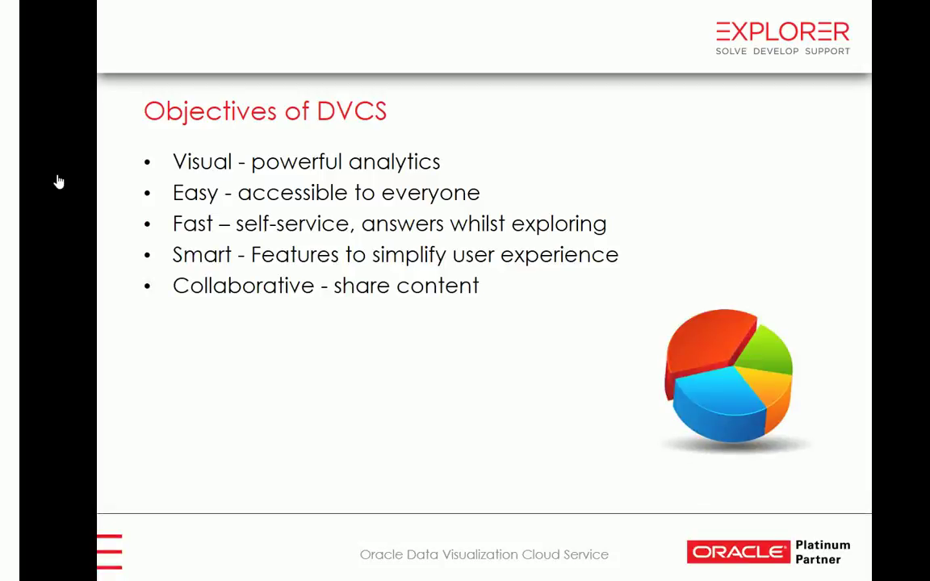
key(Right)
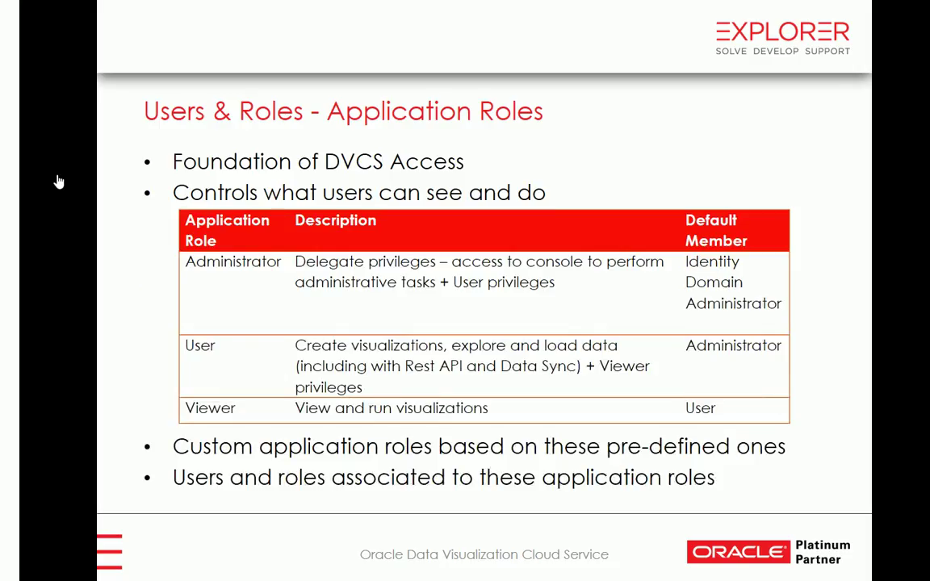
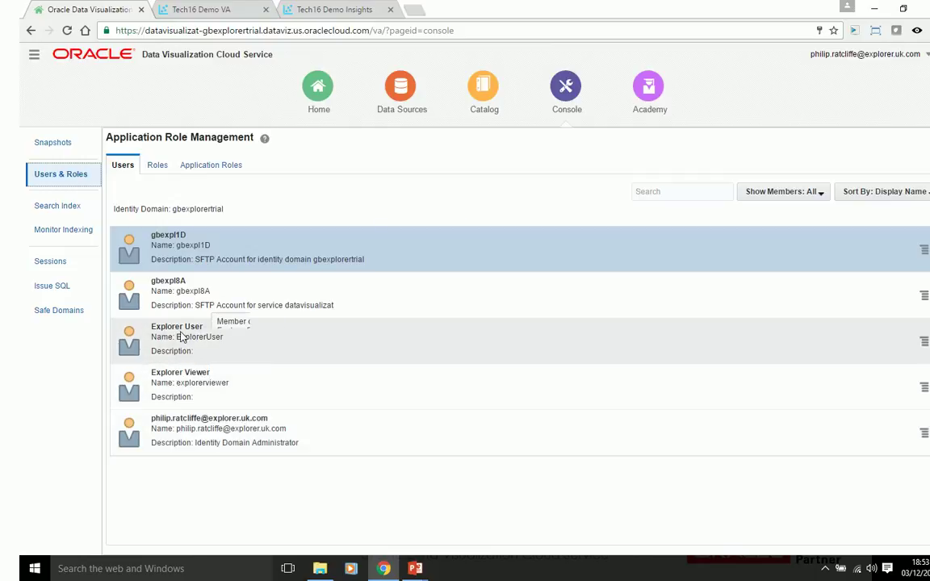
- Examine the service's users, its roles and the full list of predefined and custom application roles
mouse_move(194, 384)
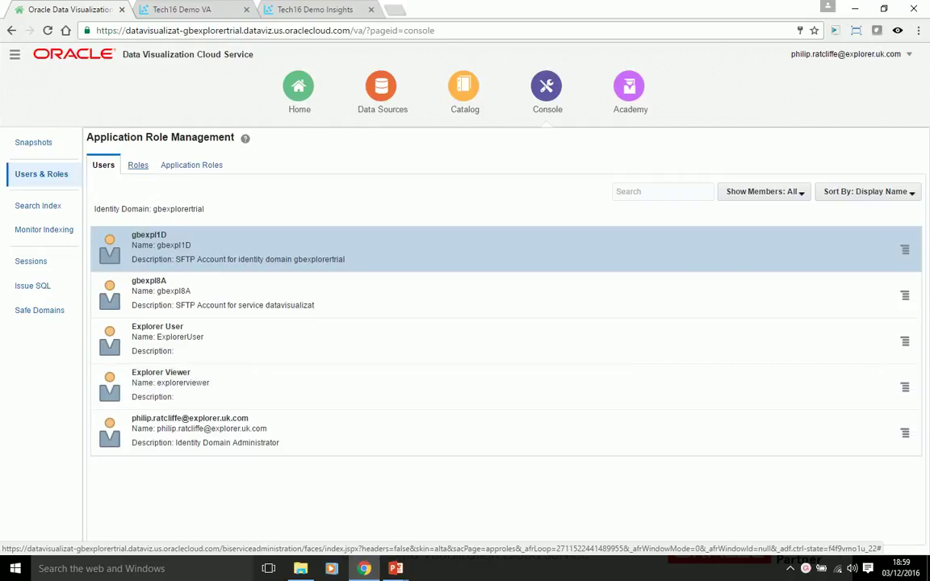
click(137, 165)
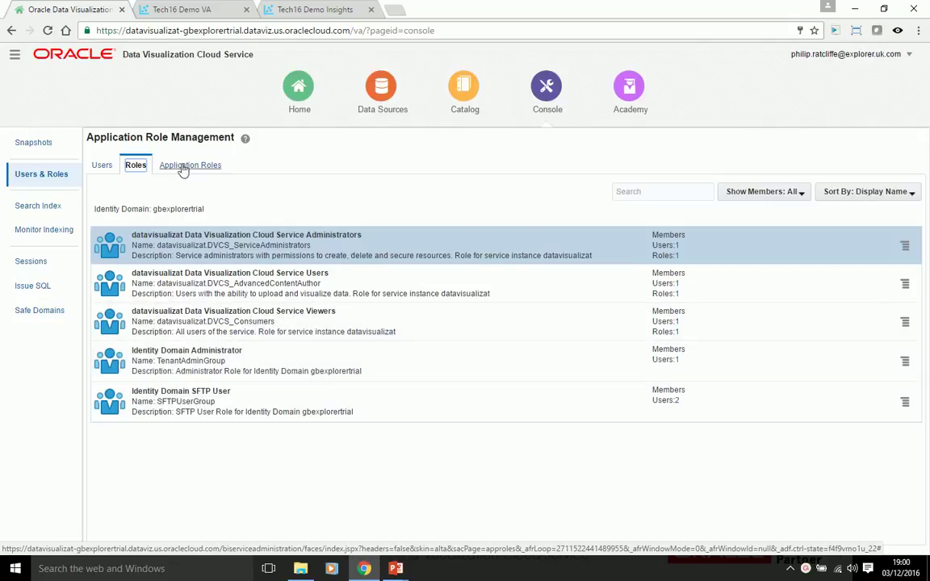
click(183, 167)
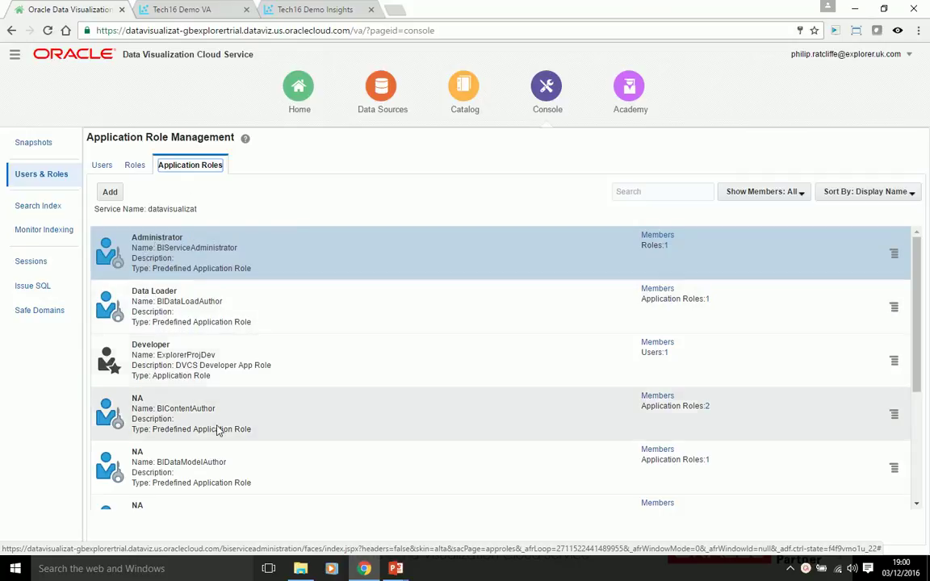
scroll(206, 428, down, 3)
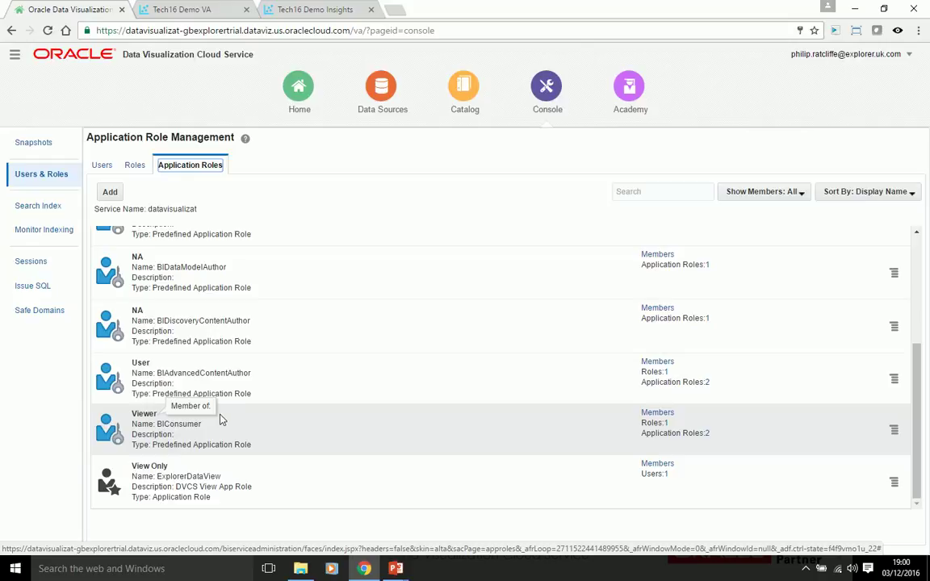
scroll(198, 420, up, 1)
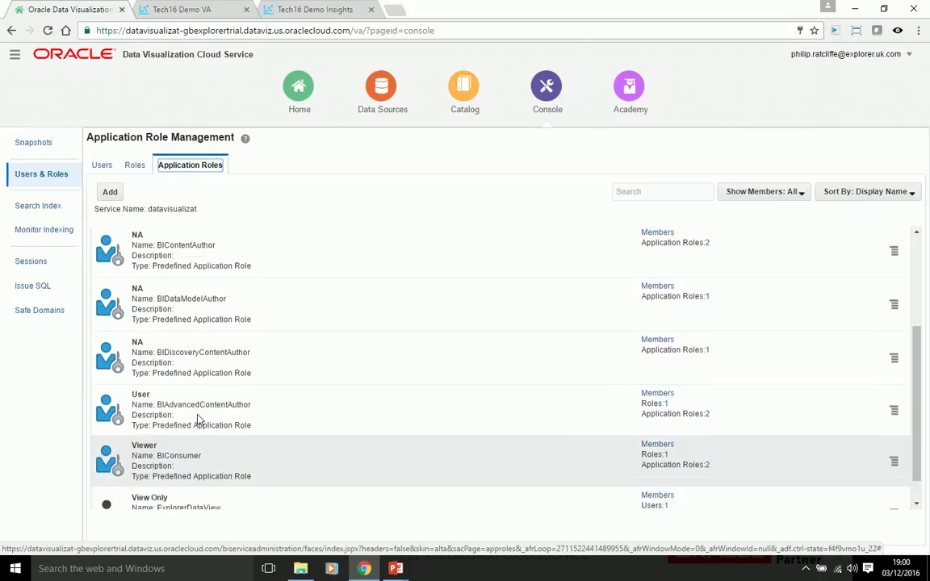
scroll(198, 420, up, 3)
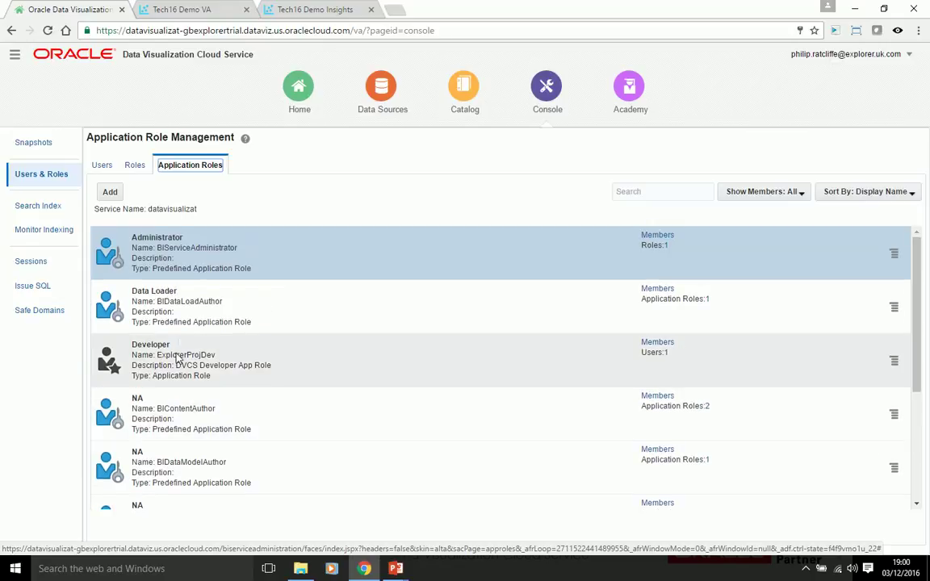
- Check which application roles are assigned to the Developer application role, without changing them
click(894, 366)
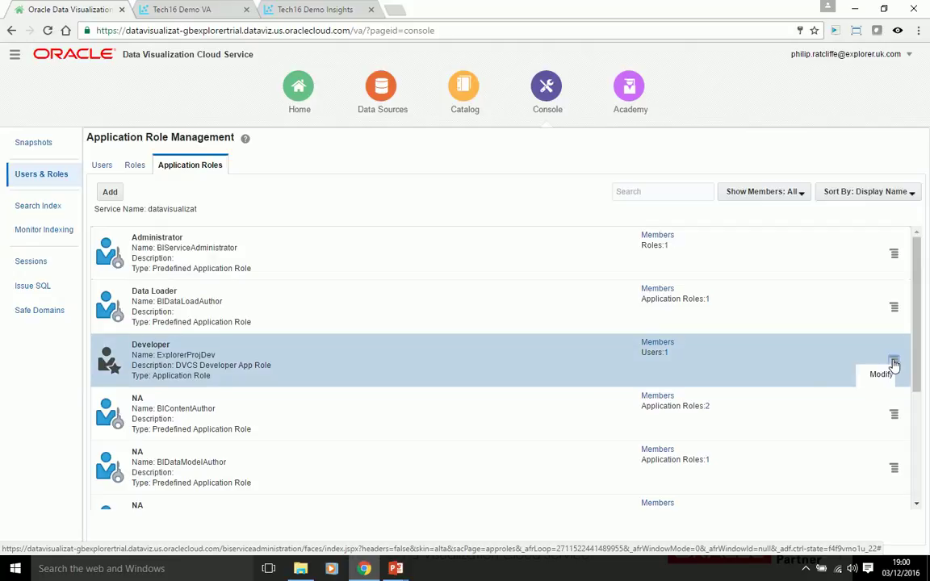
click(894, 366)
click(854, 396)
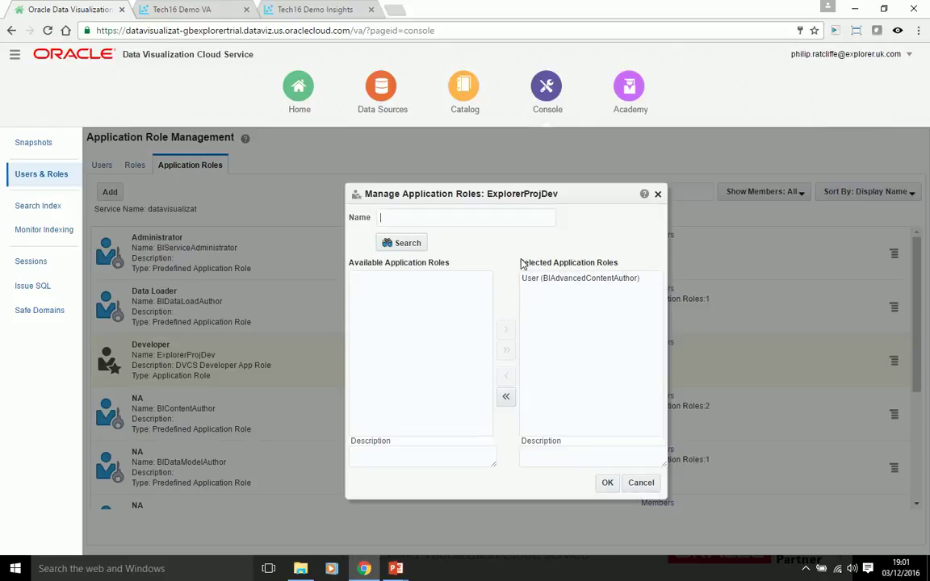
click(641, 484)
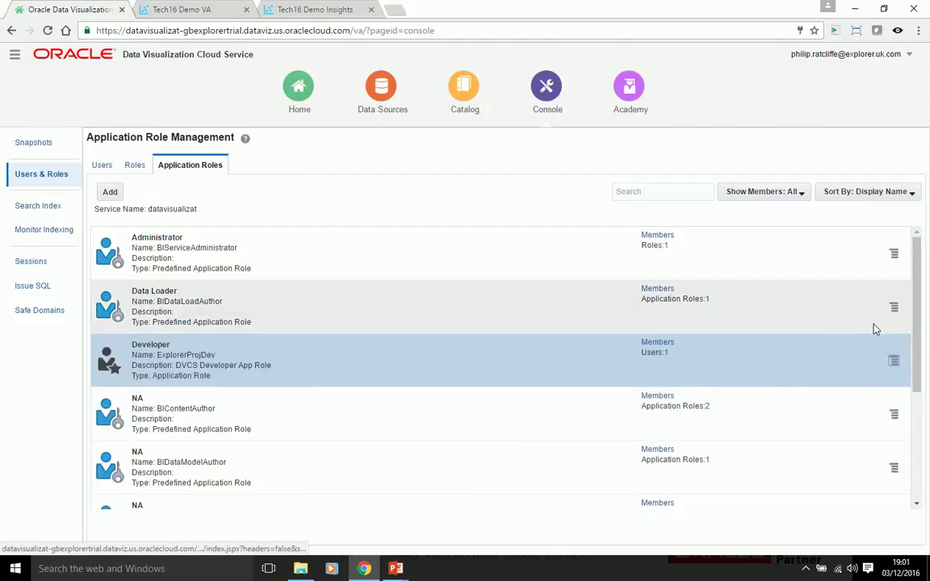
- Check the members of type Users in the Developer application role, without changing them
click(894, 363)
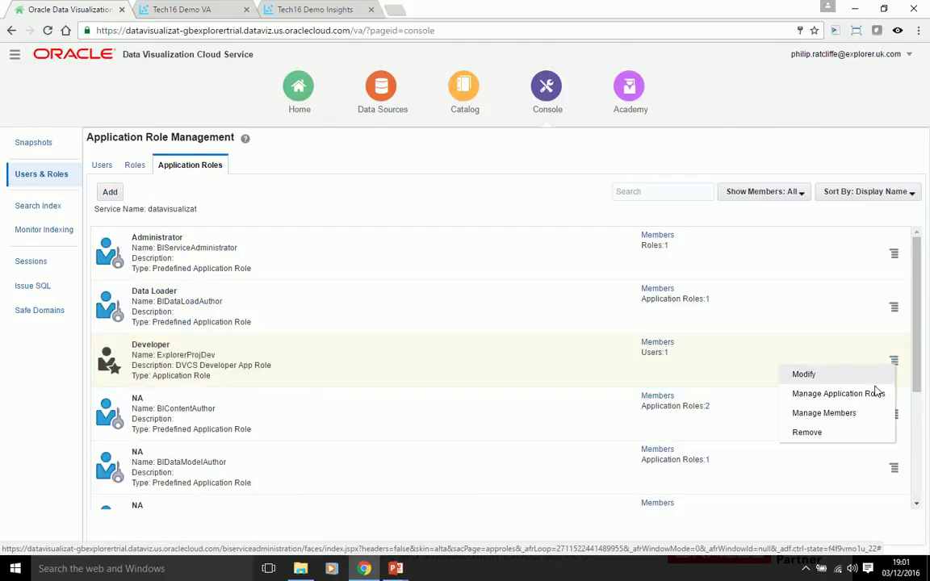
click(841, 416)
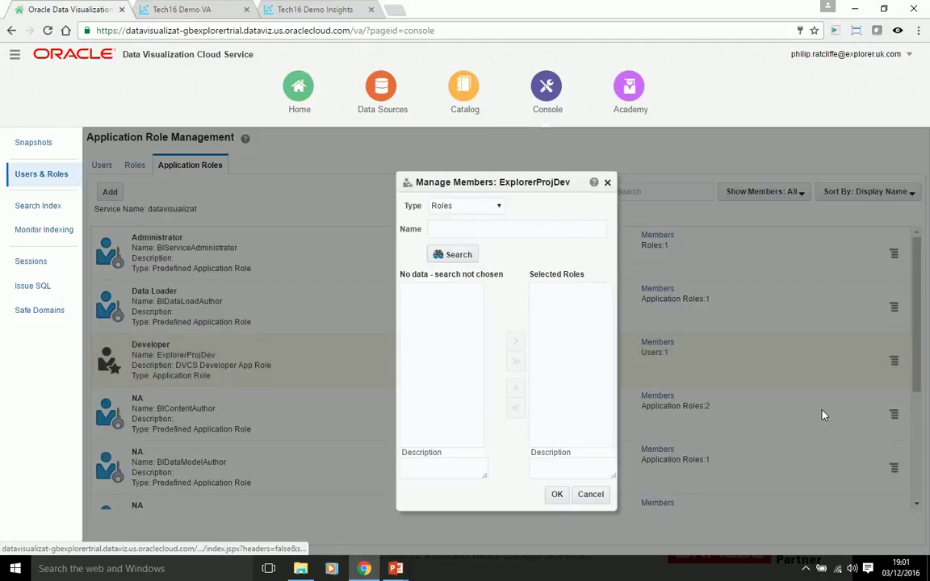
click(500, 208)
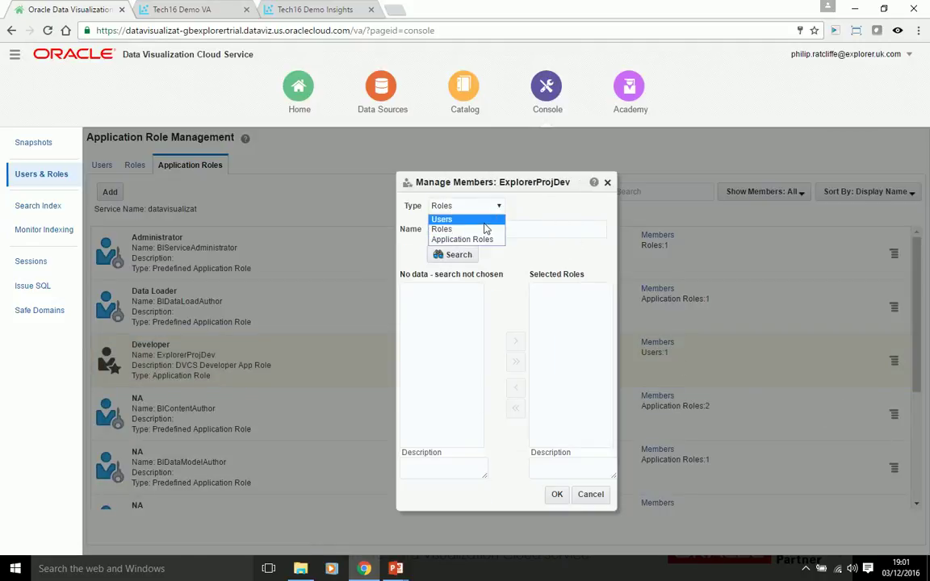
click(489, 215)
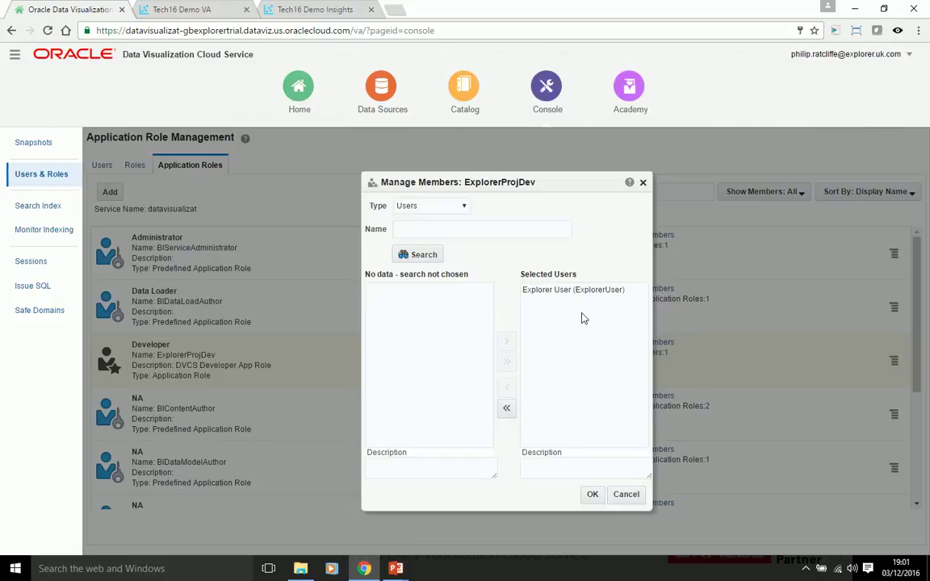
click(628, 495)
- Check which application roles are assigned to the View Only application role, without changing them
scroll(680, 365, down, 3)
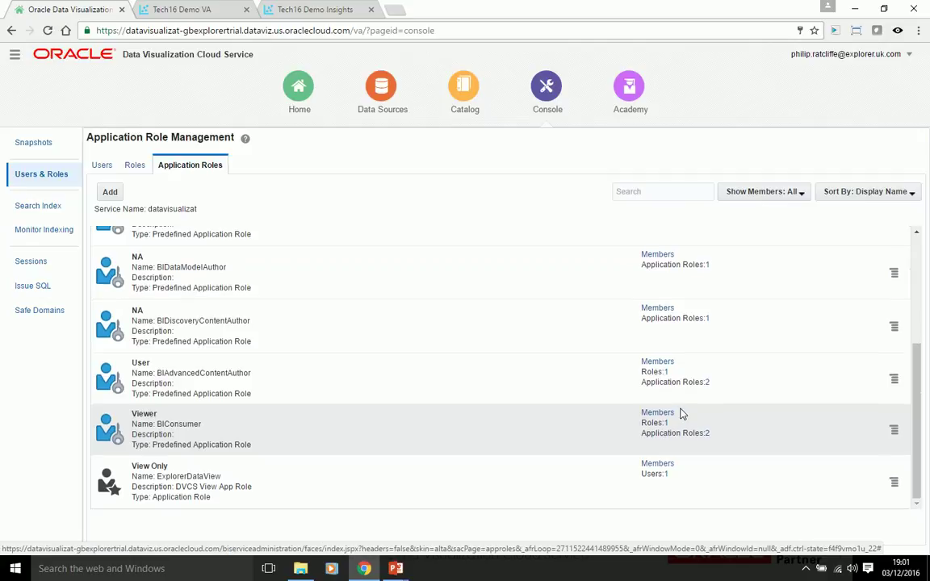
click(894, 486)
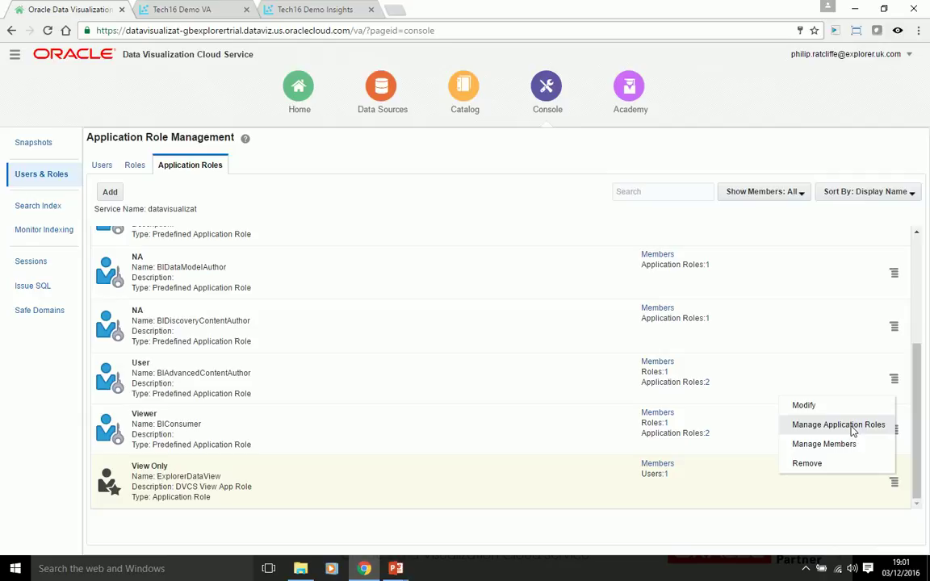
click(852, 432)
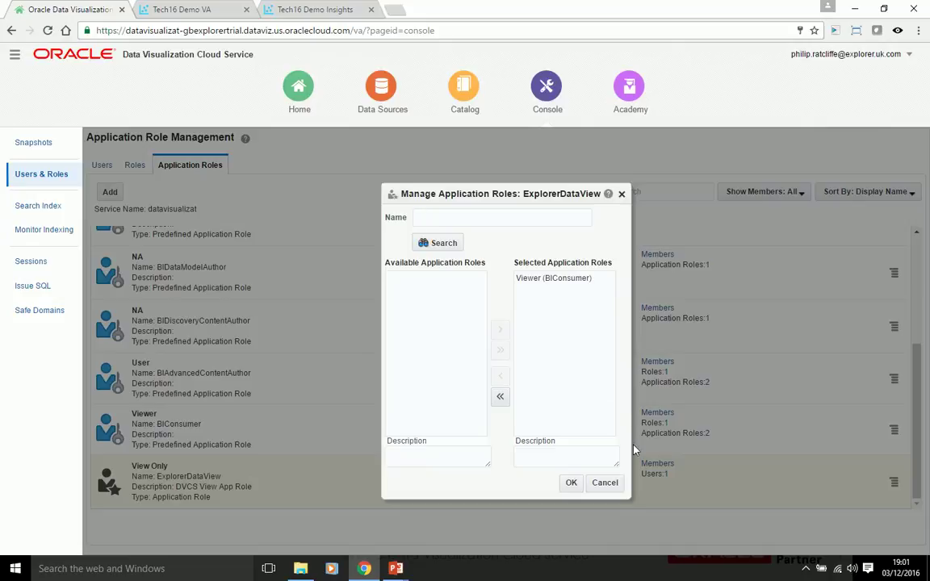
click(606, 484)
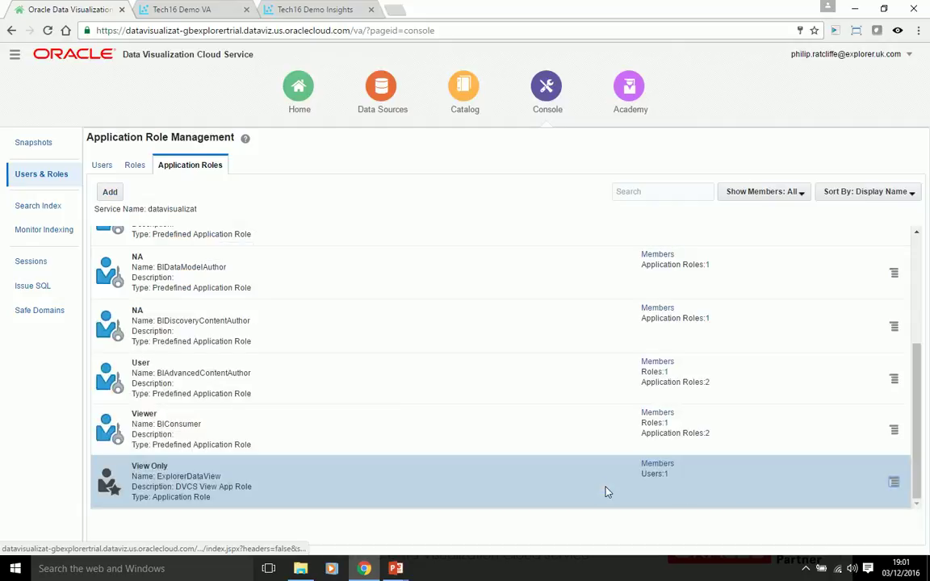
- Check the members of type Users in the View Only application role, without changing them
click(894, 484)
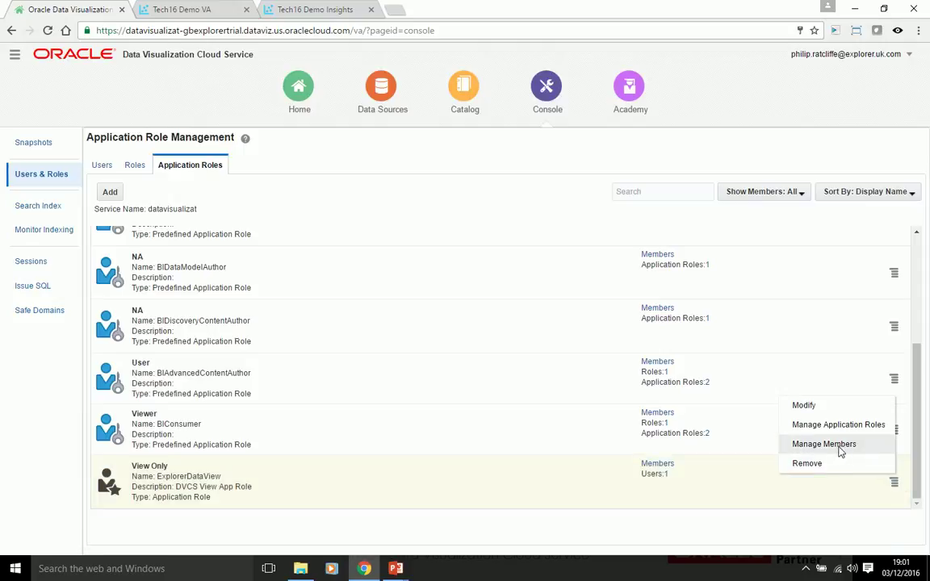
click(840, 450)
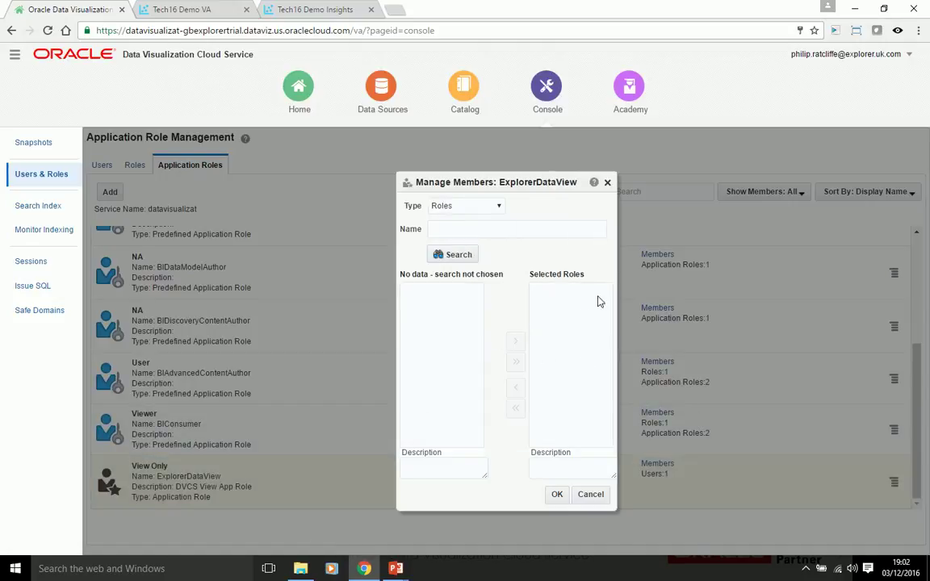
click(498, 206)
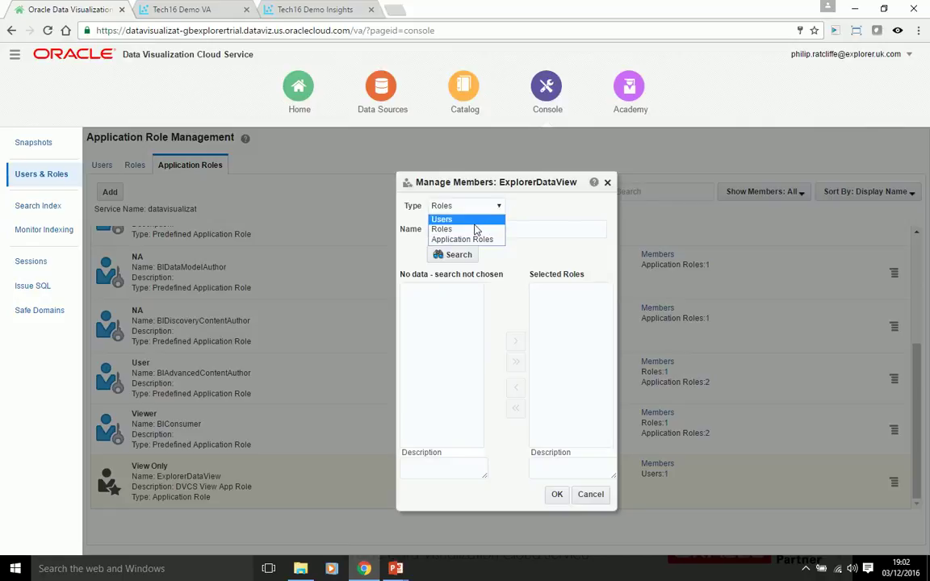
click(473, 220)
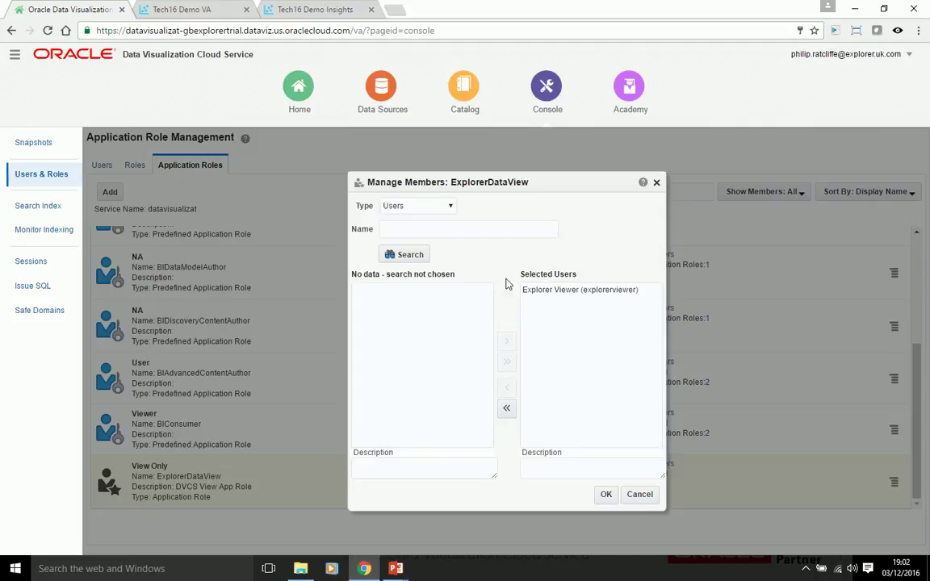
click(645, 498)
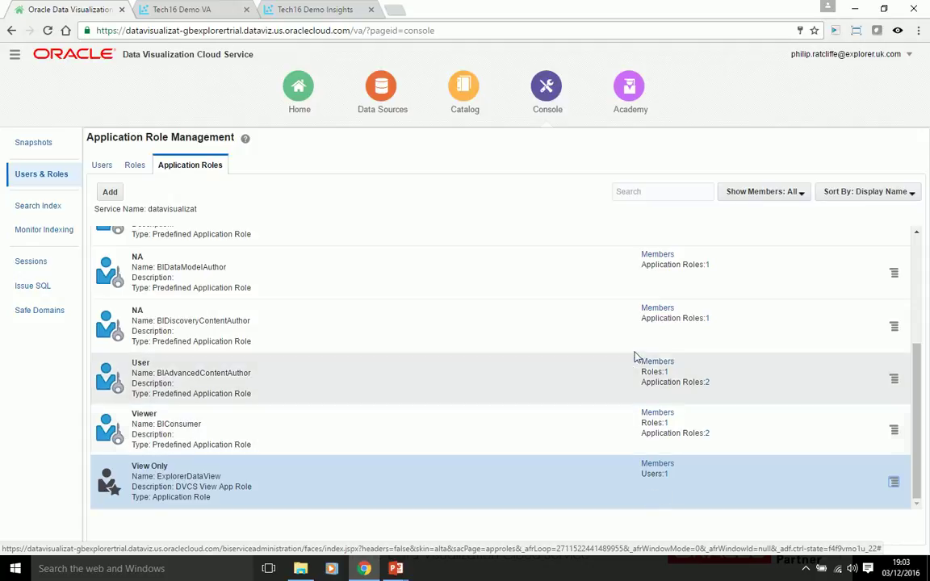
- Open the catalog and view the contents of the Projects to View and Project in Development folders under Company Shared
click(464, 89)
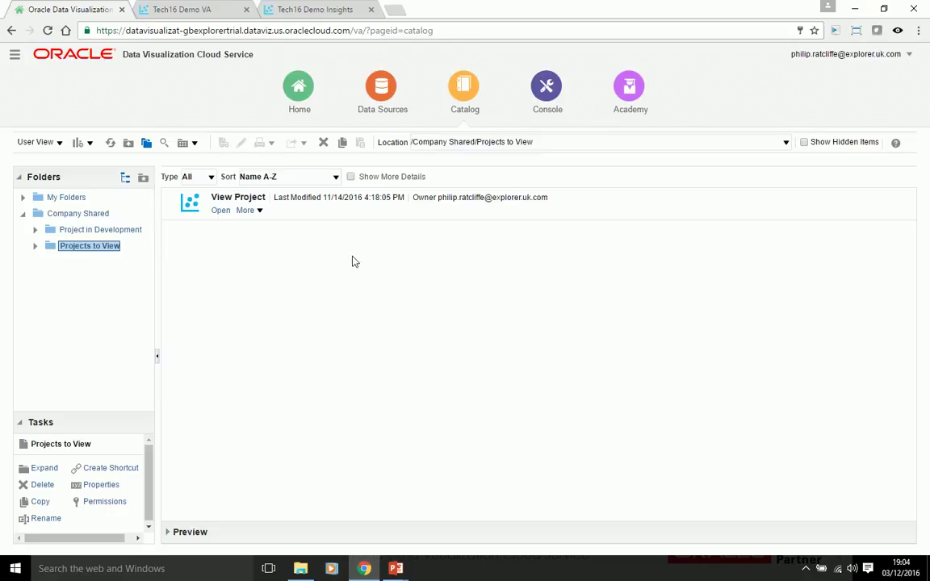
click(106, 232)
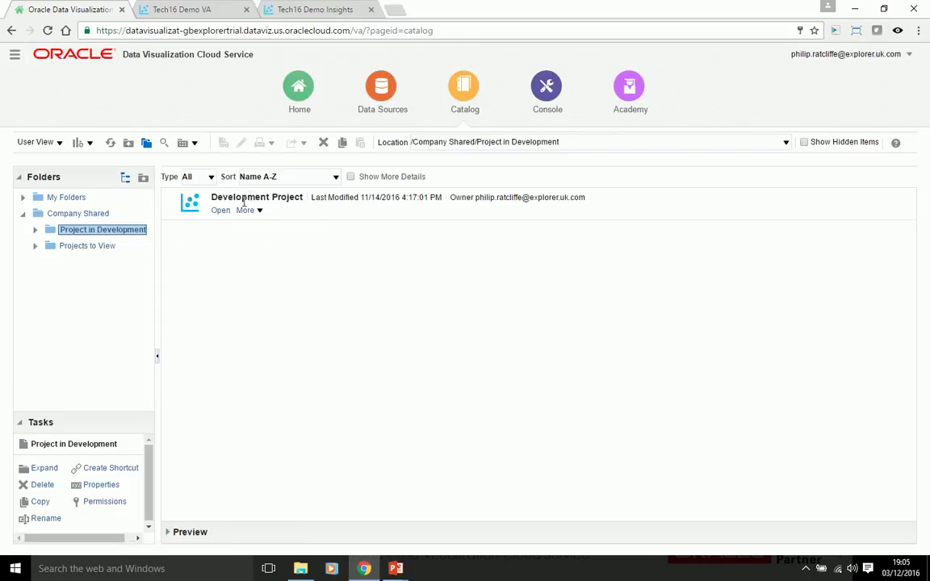
click(95, 245)
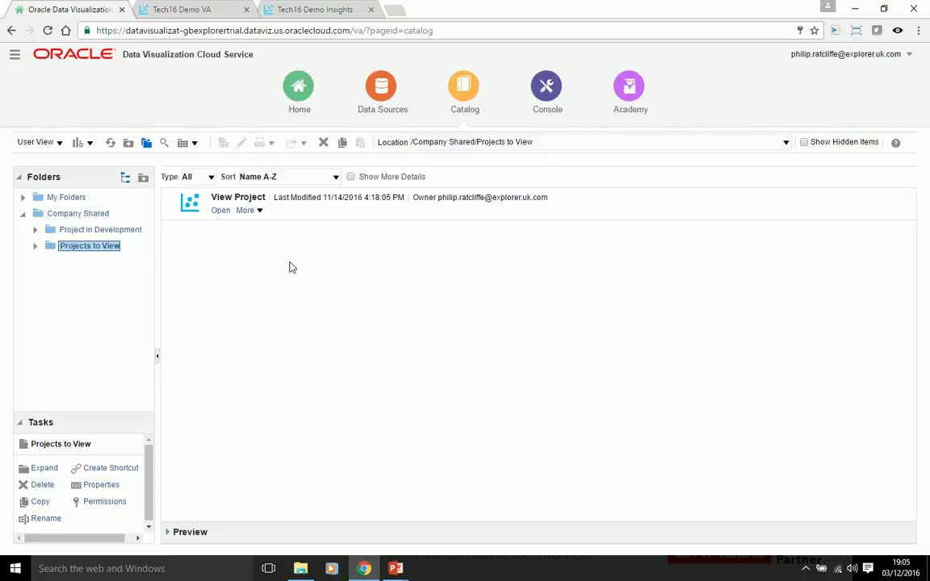
click(132, 231)
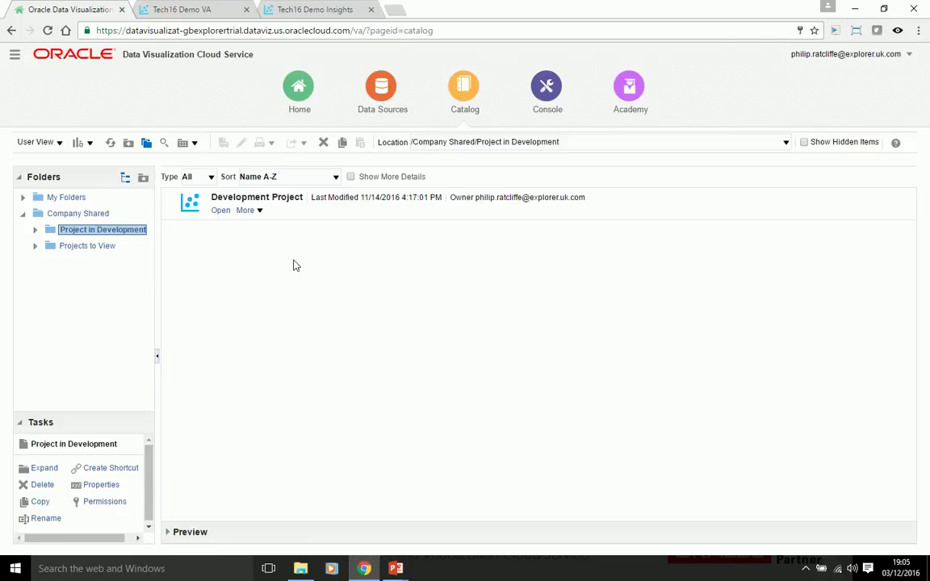
- Open the permissions of Development Project in the Project in Development folder
click(252, 212)
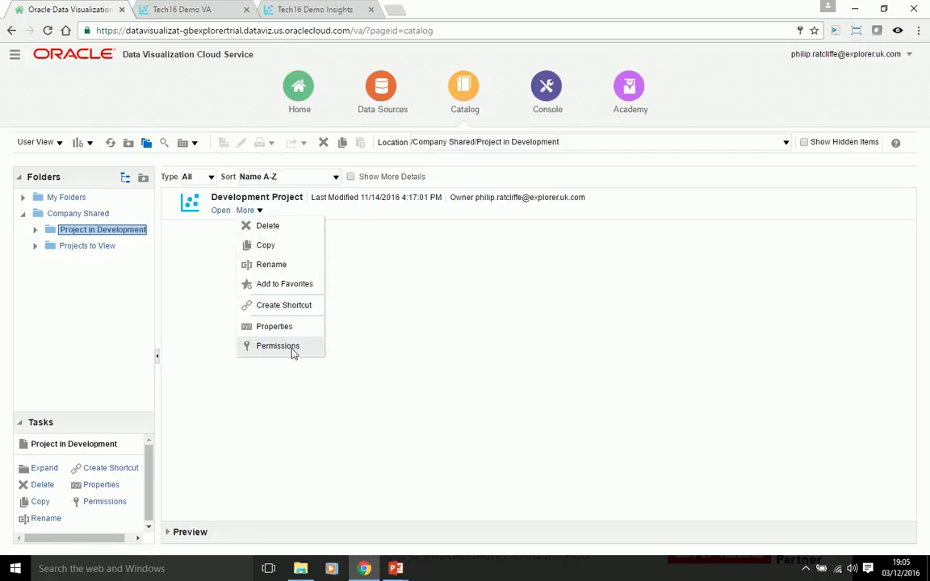
click(360, 212)
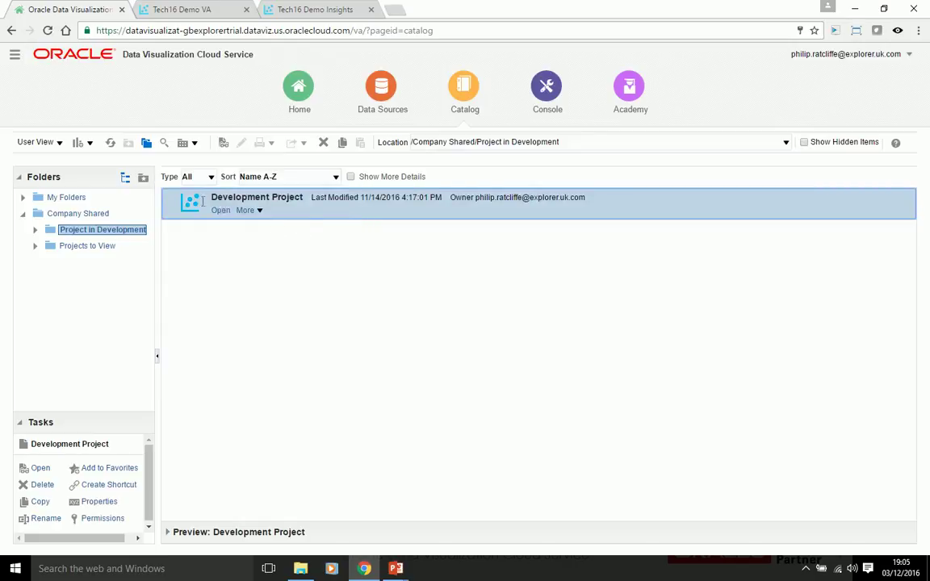
click(260, 212)
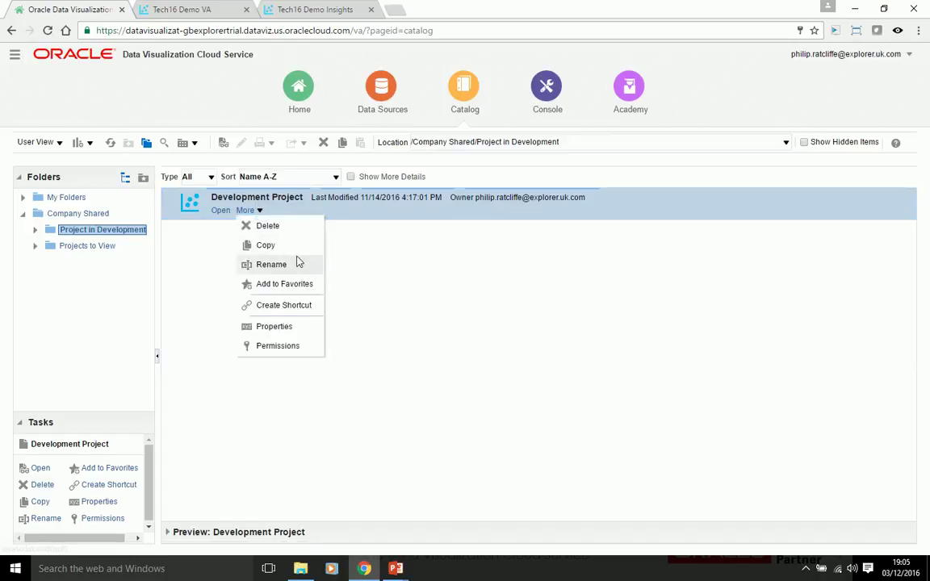
click(278, 348)
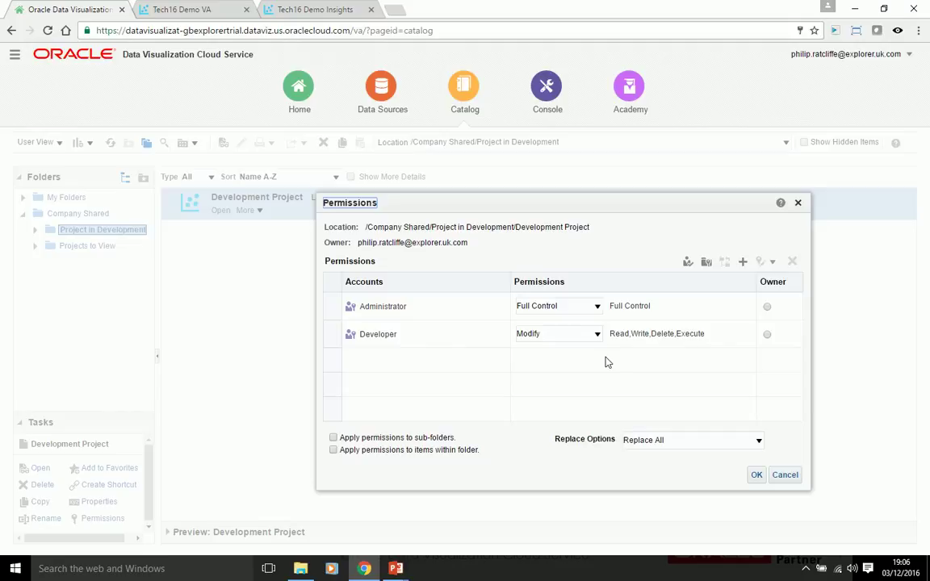
- Examine the access levels and custom permission options for the Developer account, then close the project's permissions without saving
click(597, 334)
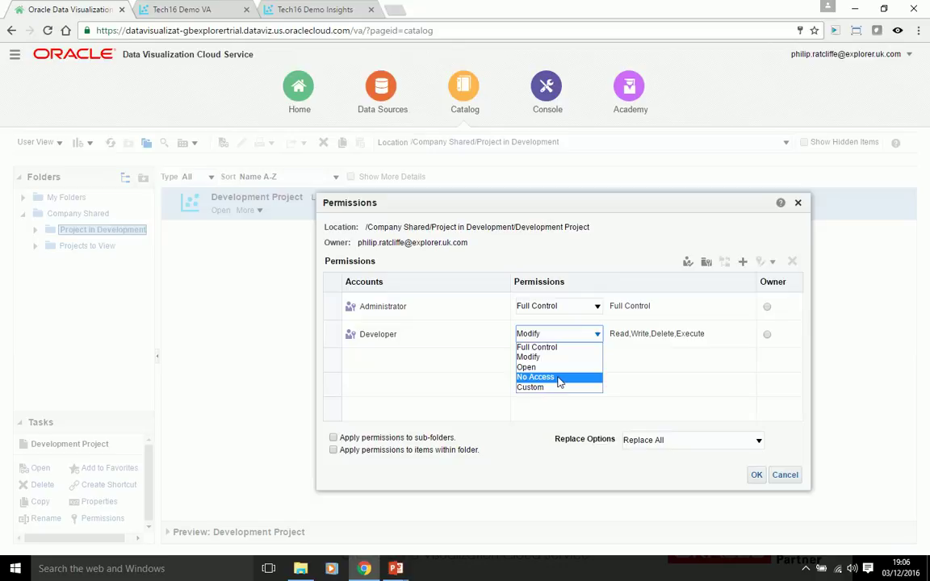
click(549, 388)
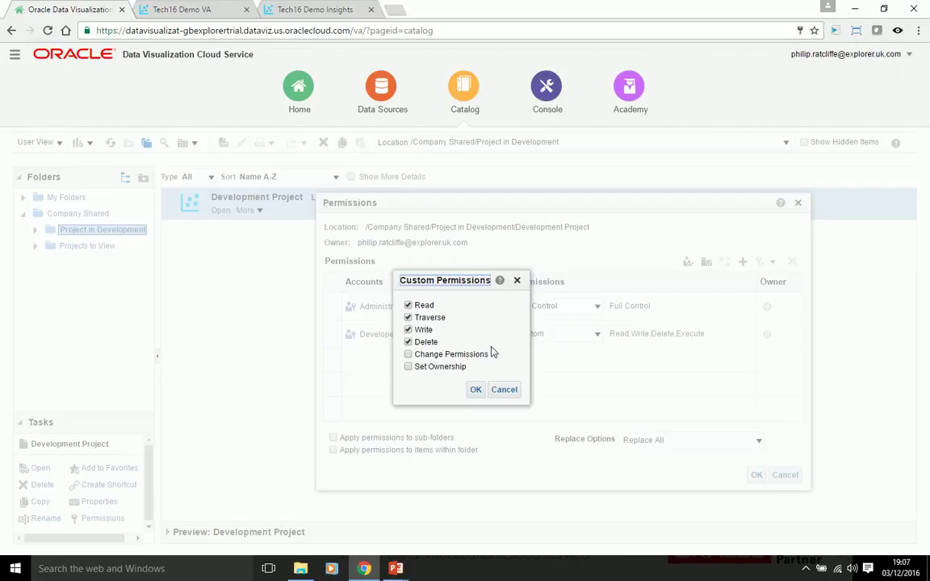
click(504, 390)
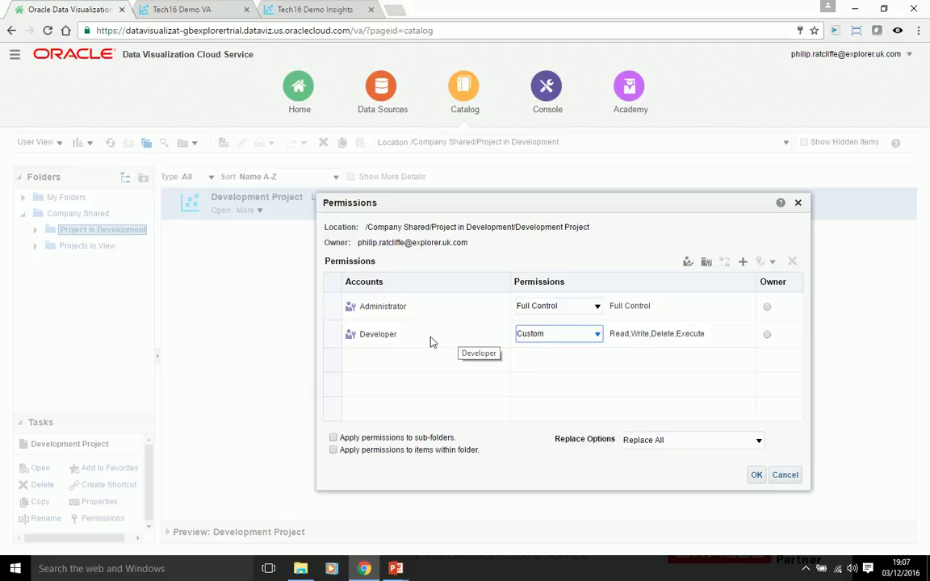
click(784, 475)
- Check the permissions of View Project in the Projects to View folder, without changing them
click(102, 247)
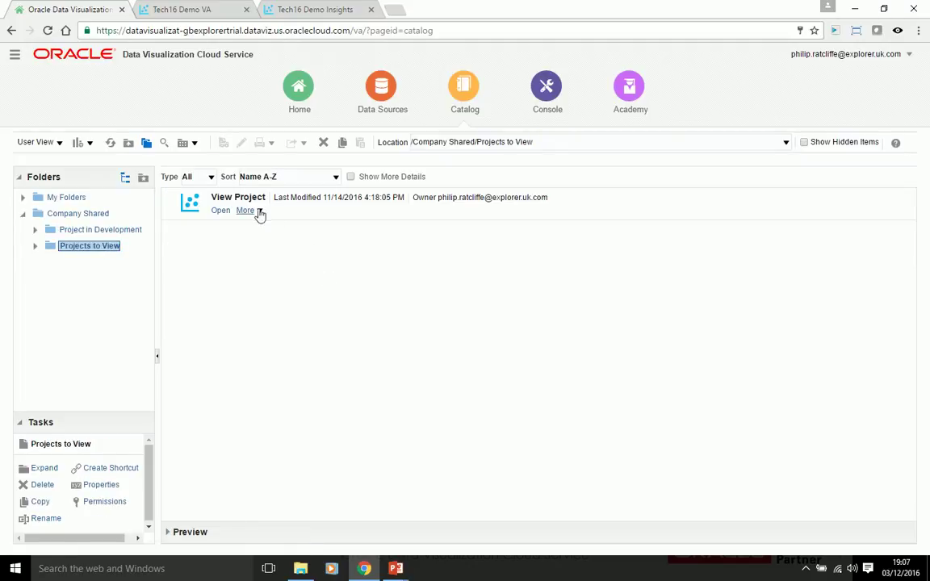
click(259, 212)
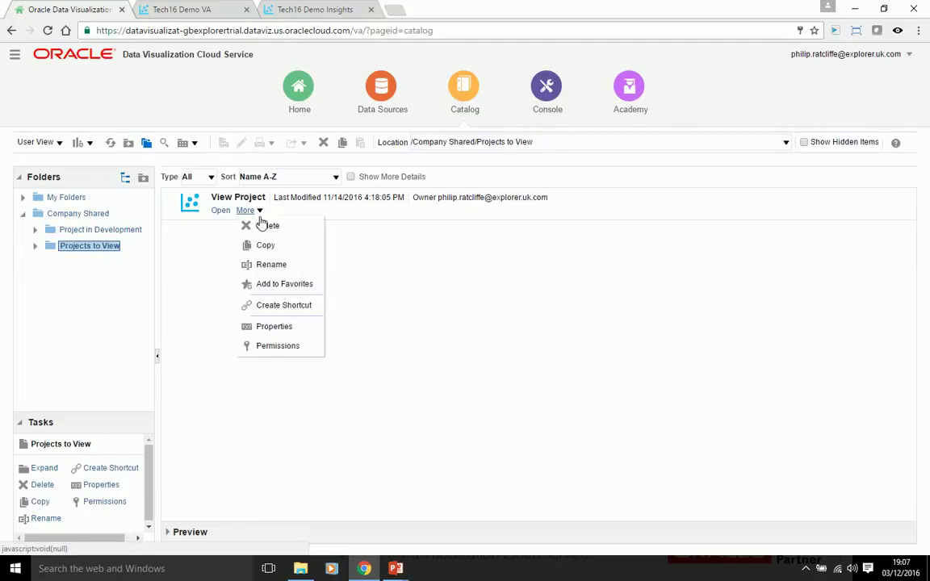
click(278, 347)
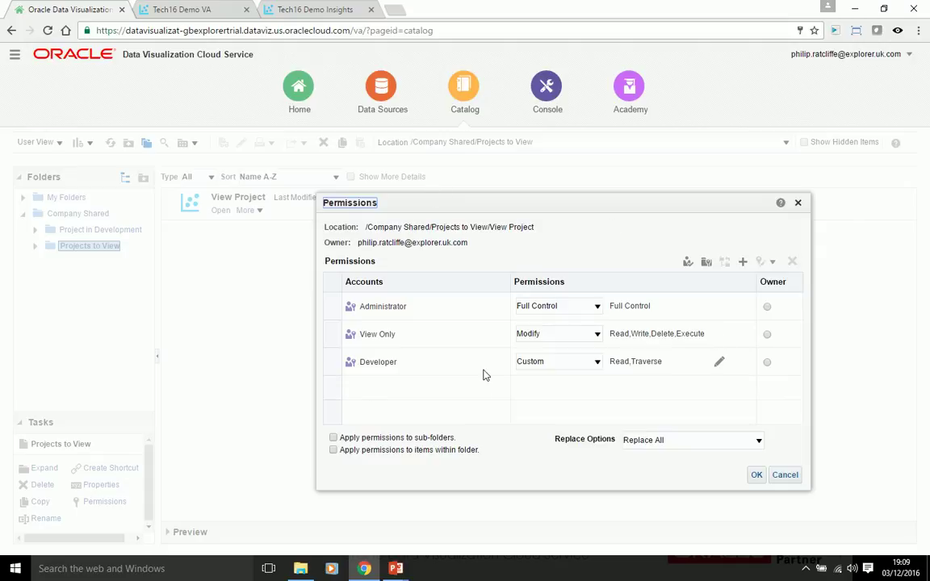
click(775, 479)
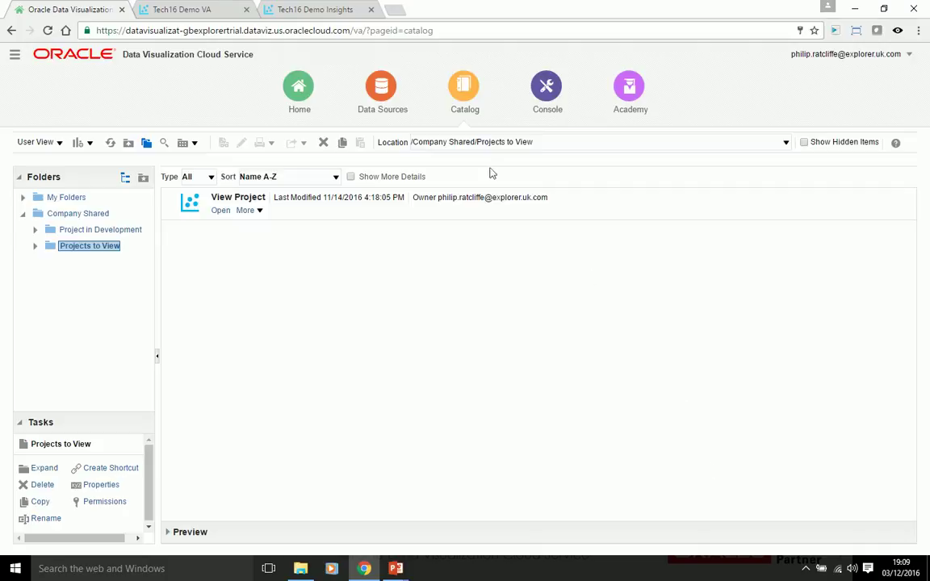
- Open the list of data sources, then switch to the PowerPoint slide show on data sources
click(379, 91)
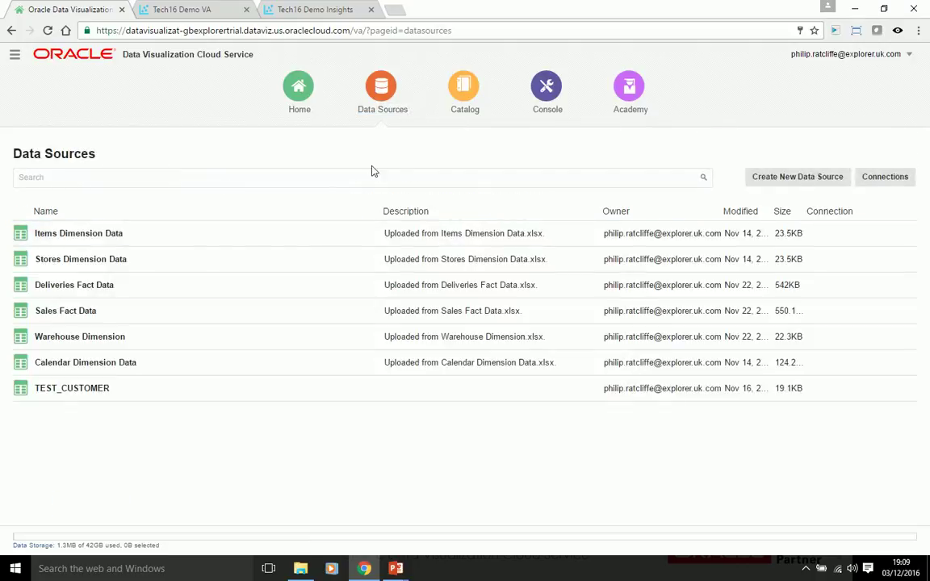
key(alt+Tab)
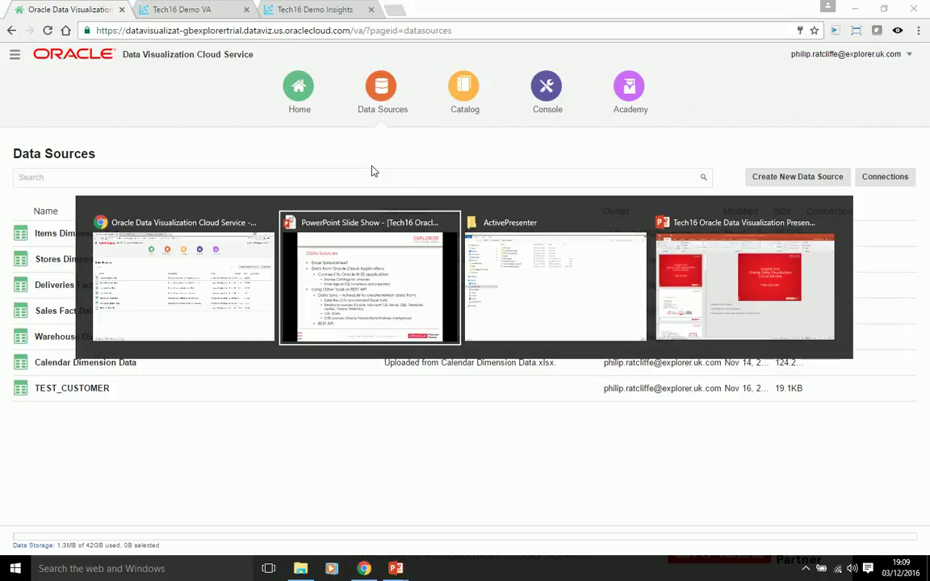
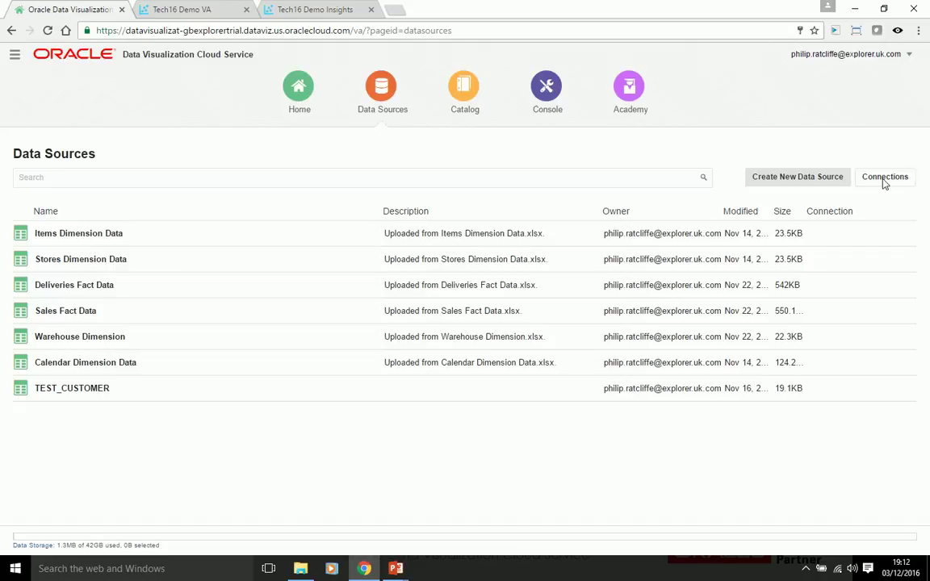
- View the form for adding an Oracle Applications connection and the options for creating a new data source, cancelling both
click(884, 179)
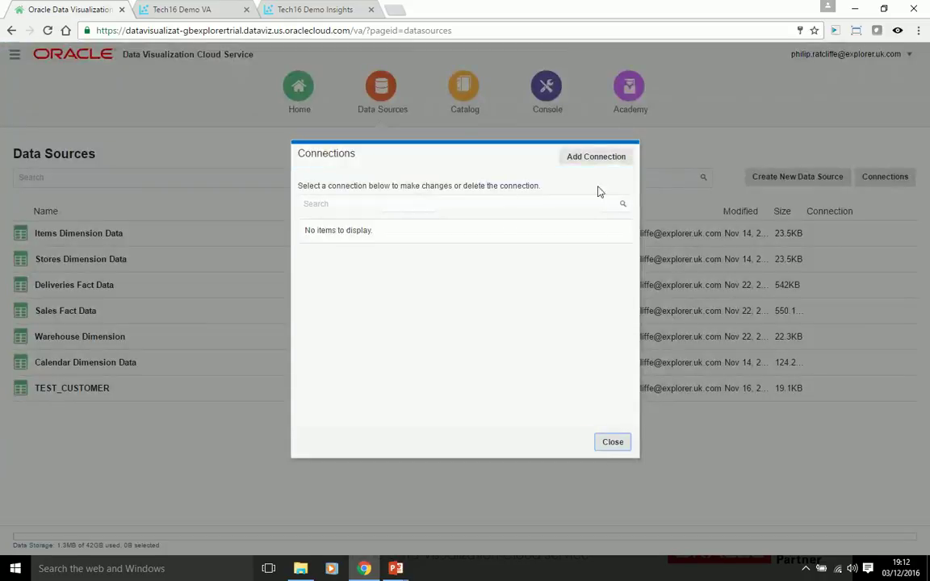
click(591, 157)
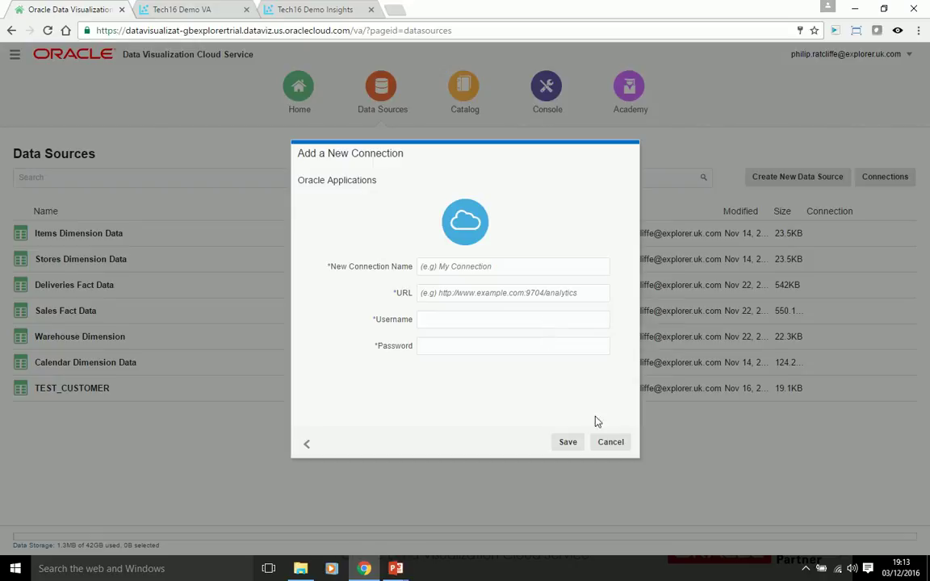
click(615, 448)
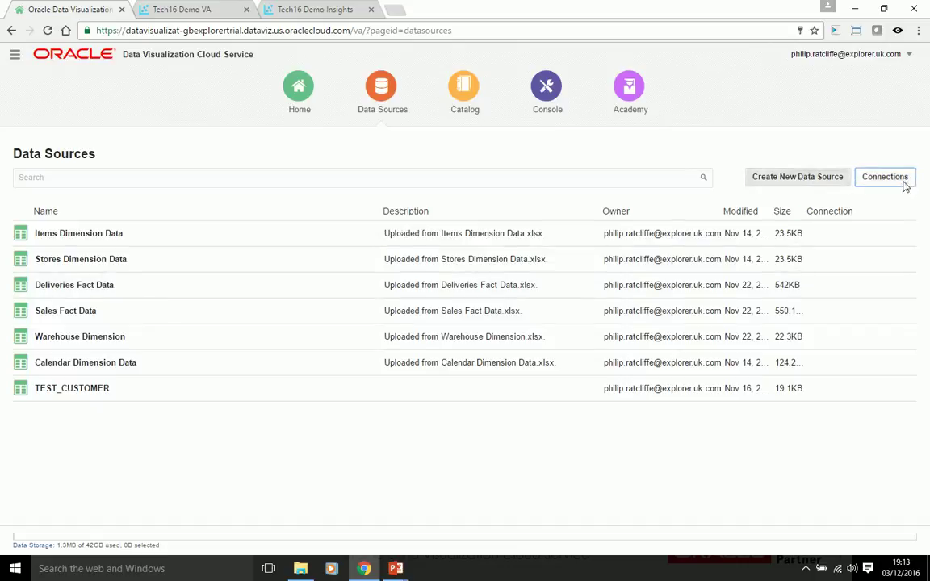
click(799, 177)
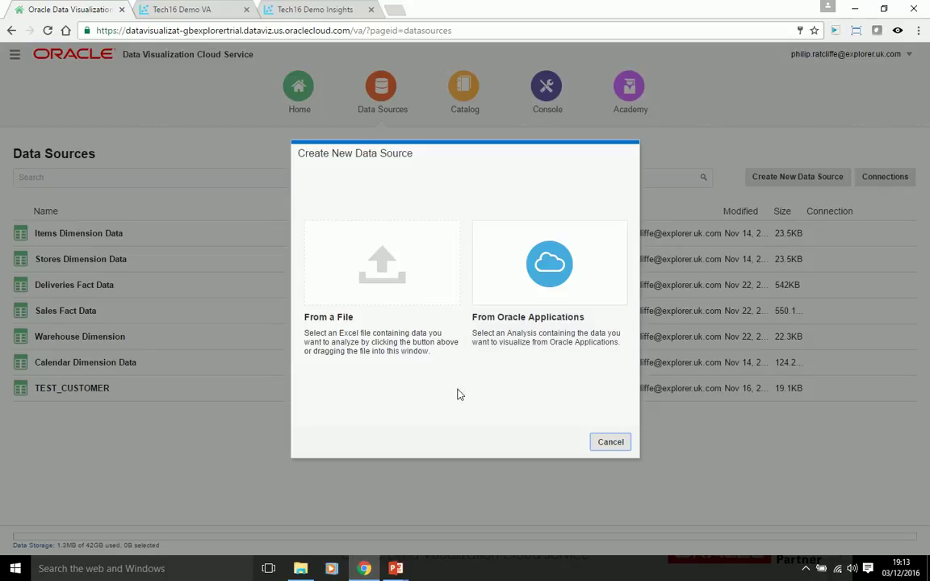
click(609, 442)
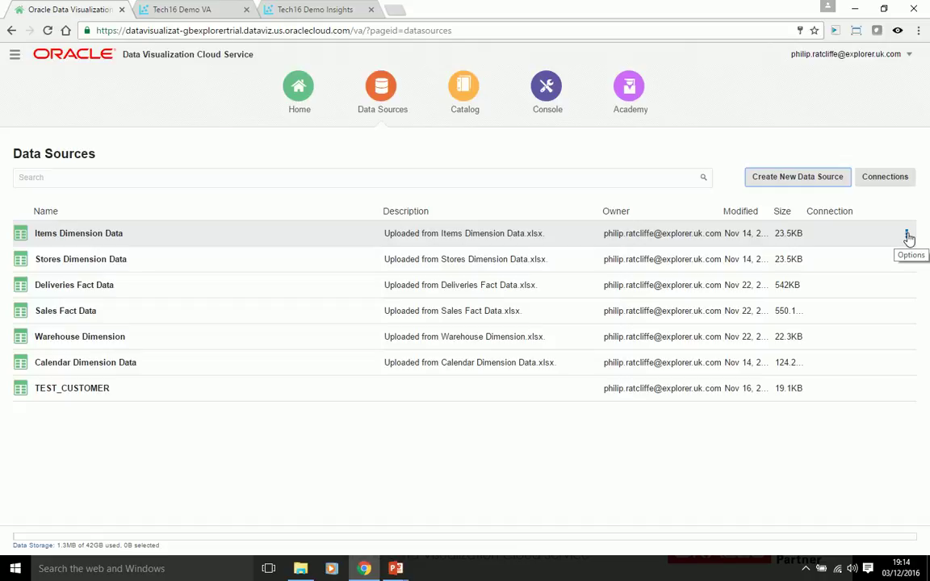
- Inspect the columns of the Items Dimension Data source and the Treat As options for its OS column, without changing them
click(906, 235)
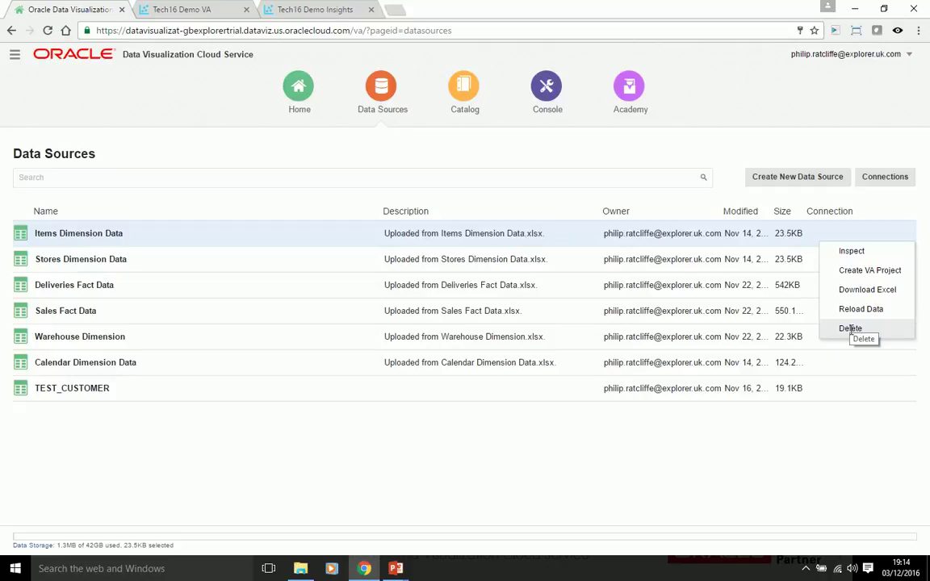
click(857, 252)
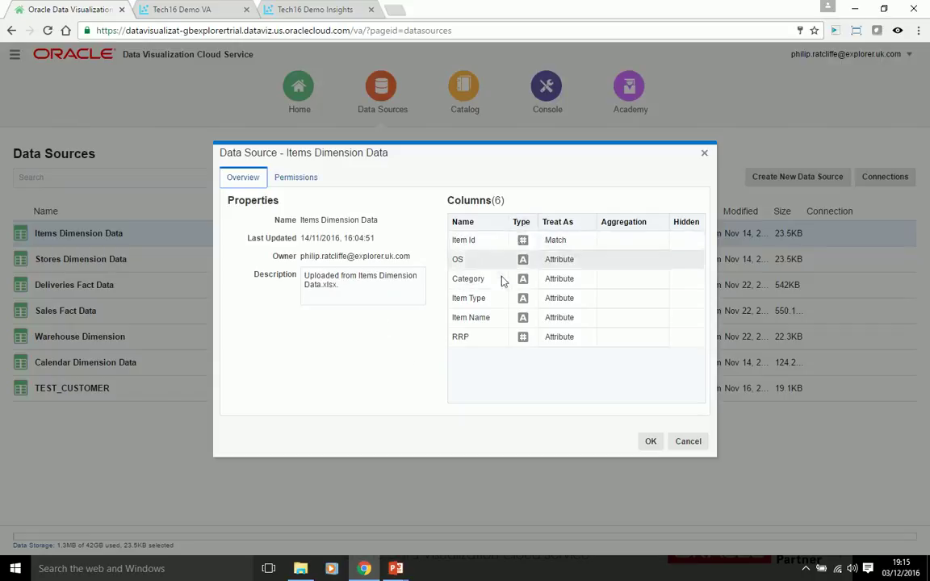
click(586, 260)
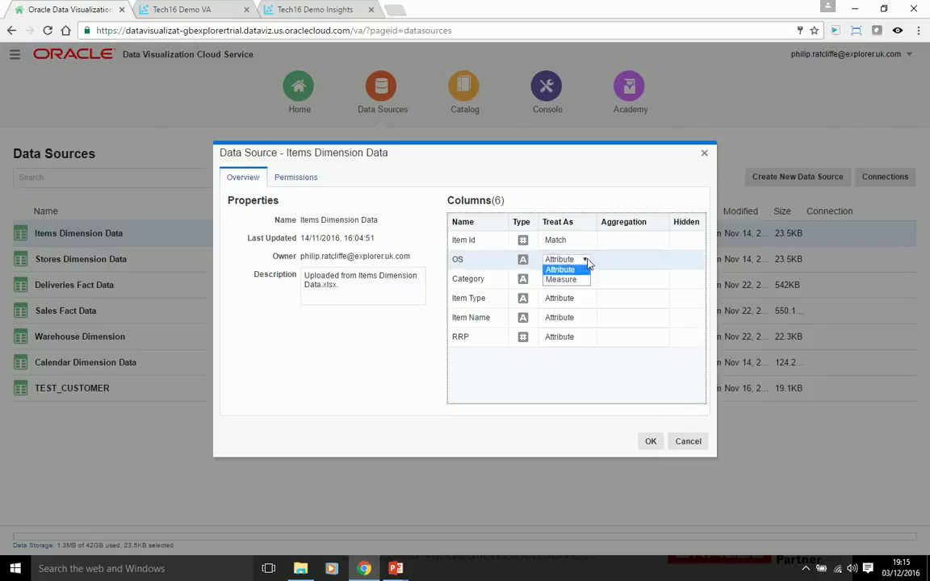
click(586, 262)
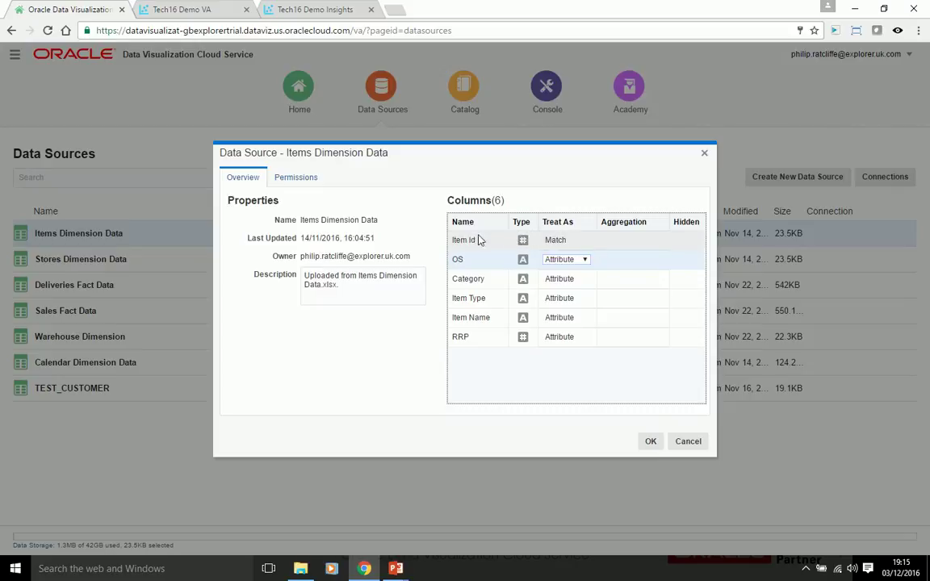
- Check the Items Dimension Data permissions by user and role, including the access levels available for ExplorerProjDev, and close without saving
click(300, 181)
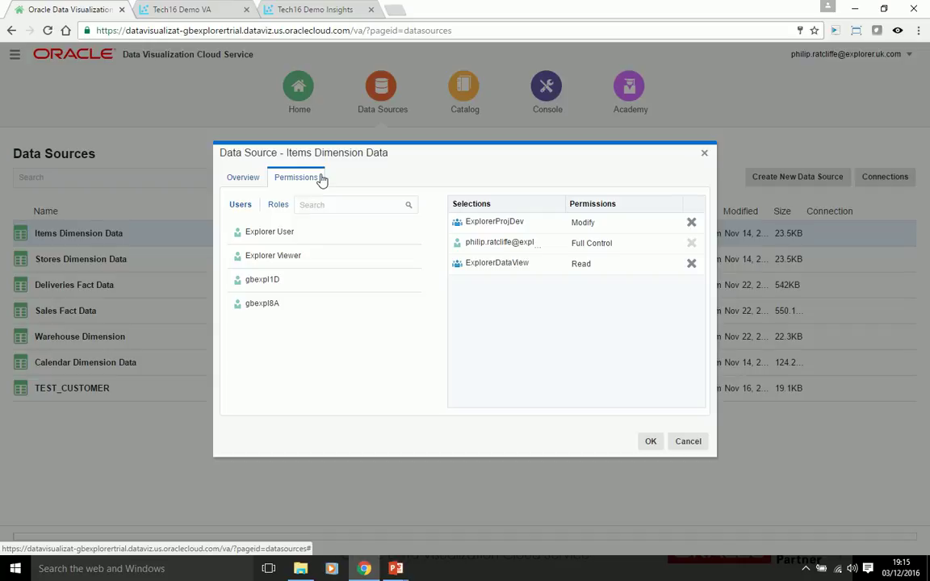
click(277, 206)
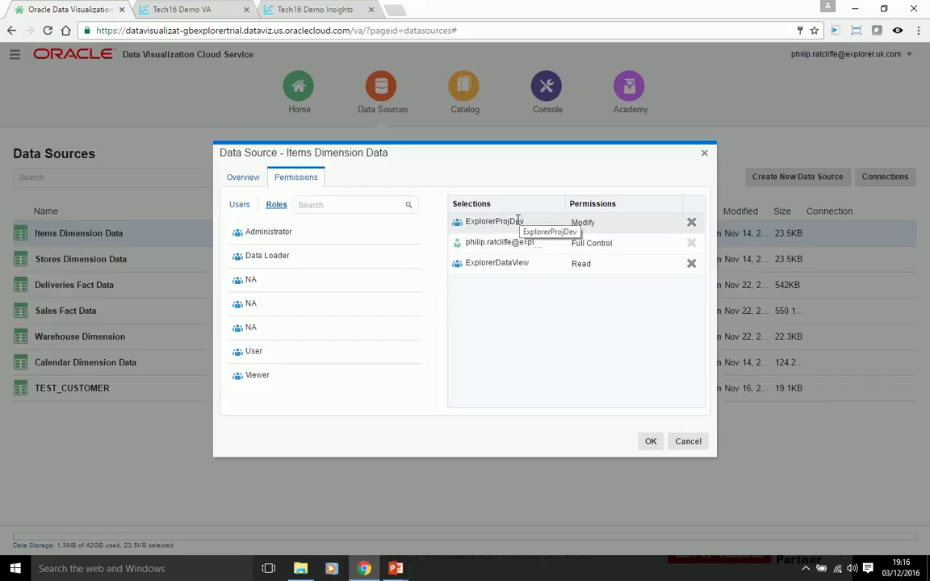
mouse_move(630, 224)
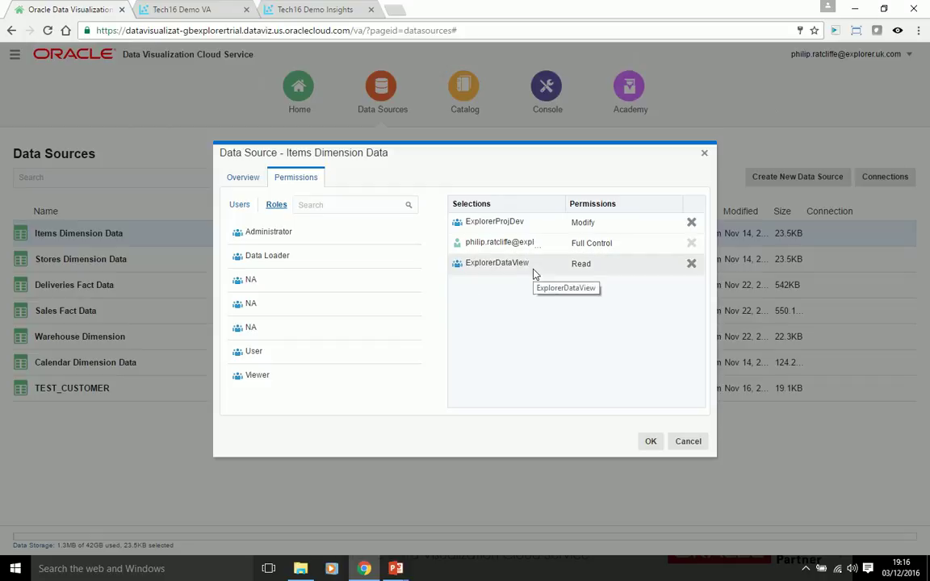
click(654, 225)
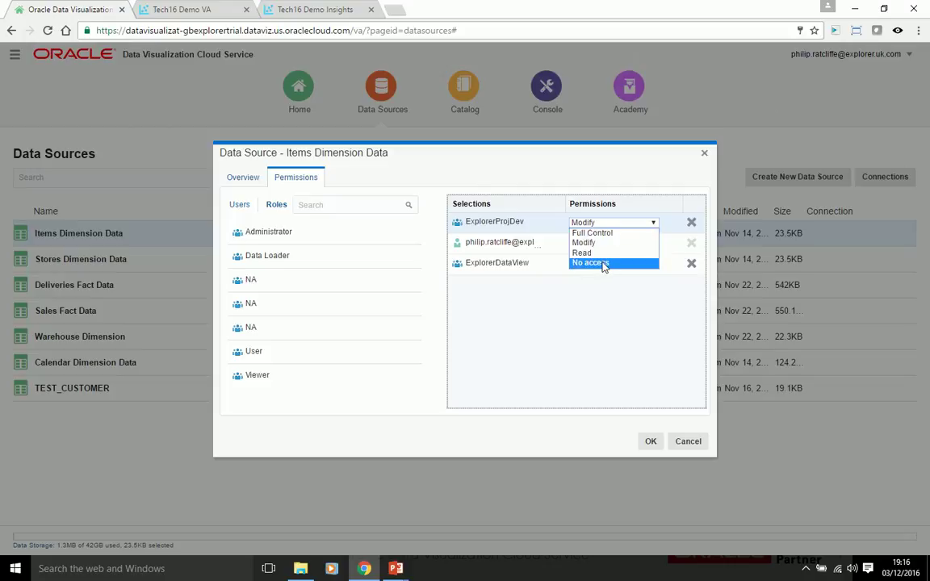
click(584, 298)
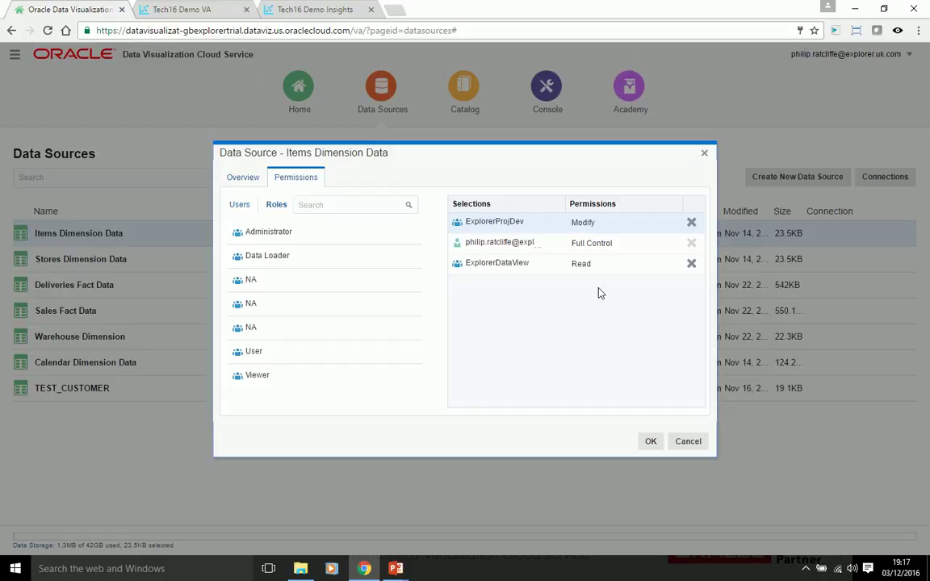
click(688, 444)
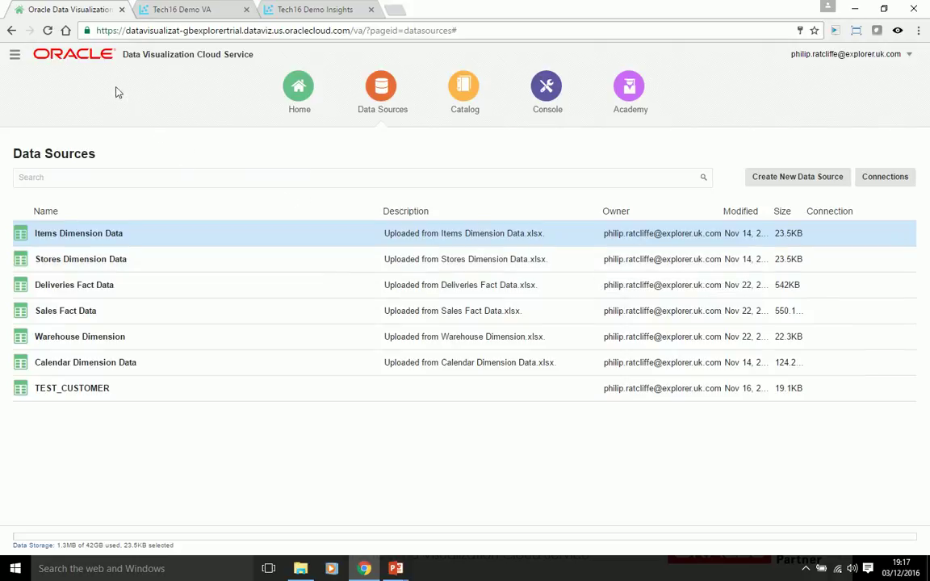
- Create a new VA project from the home page
click(305, 98)
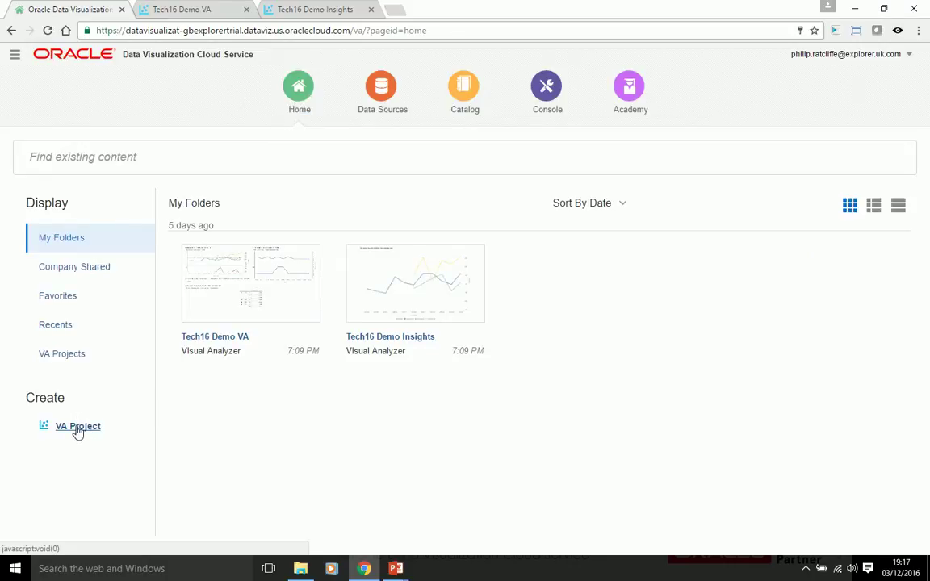
click(78, 427)
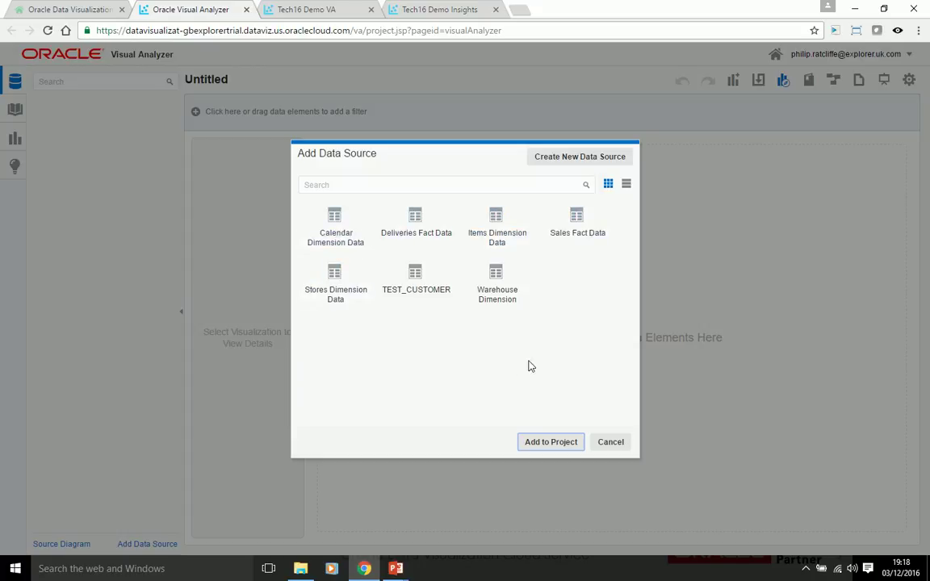
- Create a new data source from the file Sales Demo Data.xlsx in Documents > Tech16 > Oracle DVCS Demo Data > New Project Demo Data
click(587, 159)
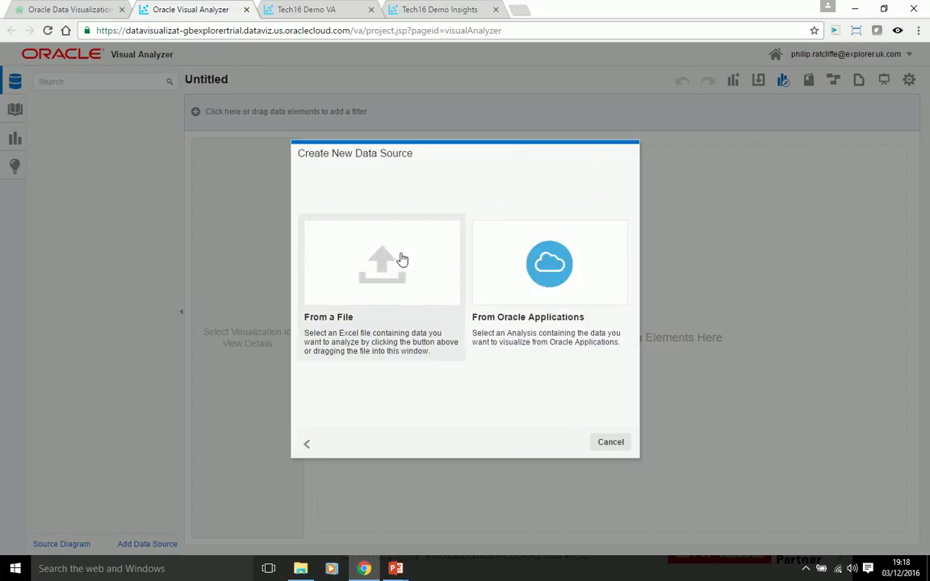
click(391, 261)
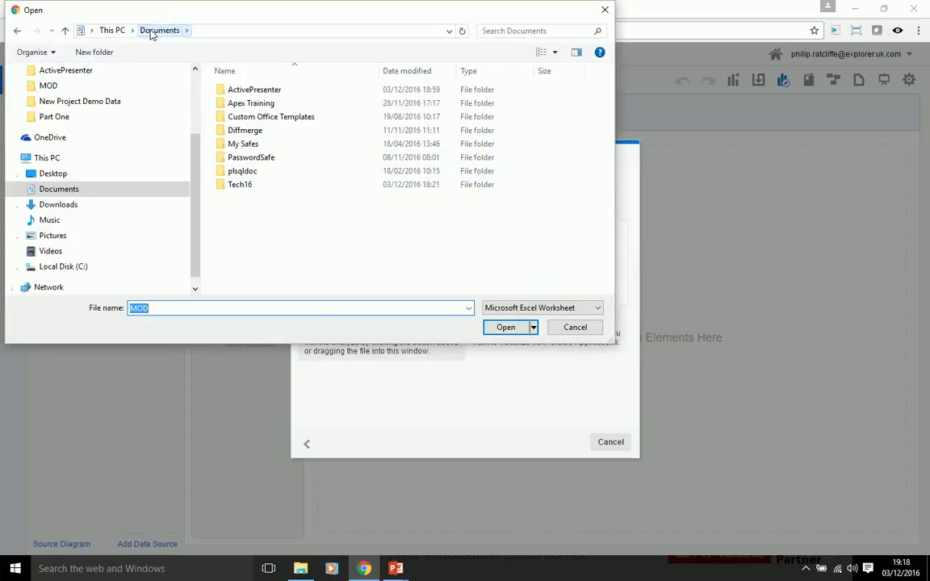
click(63, 193)
double_click(227, 184)
double_click(224, 91)
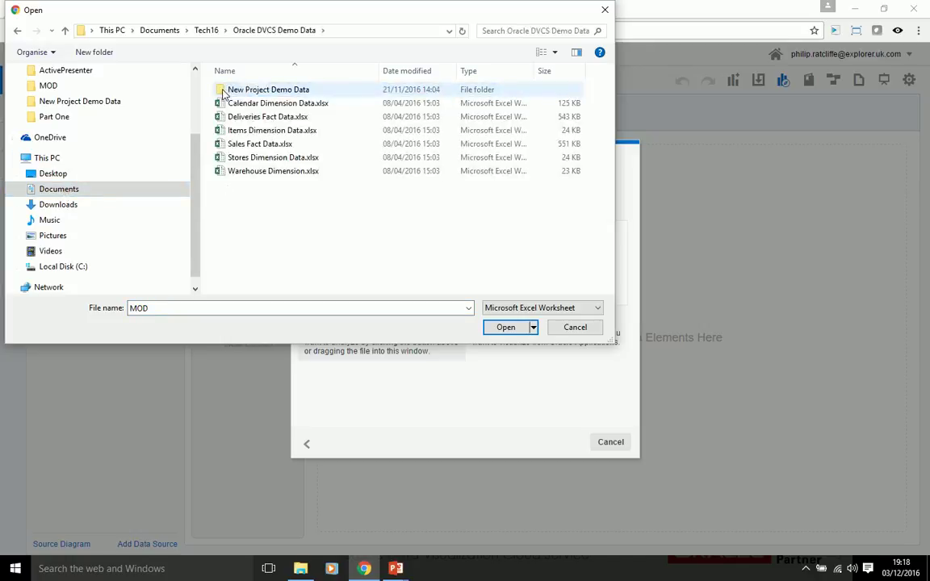
double_click(223, 91)
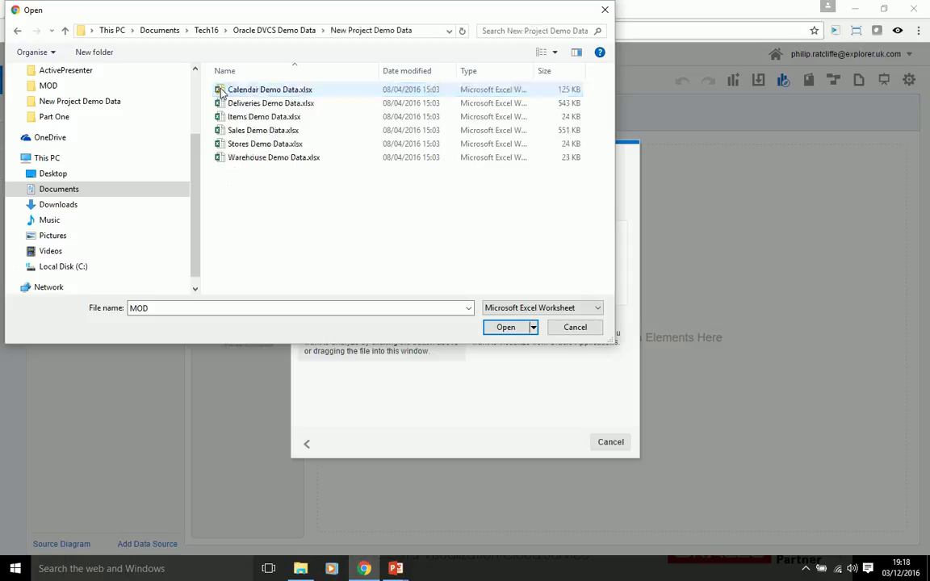
click(260, 130)
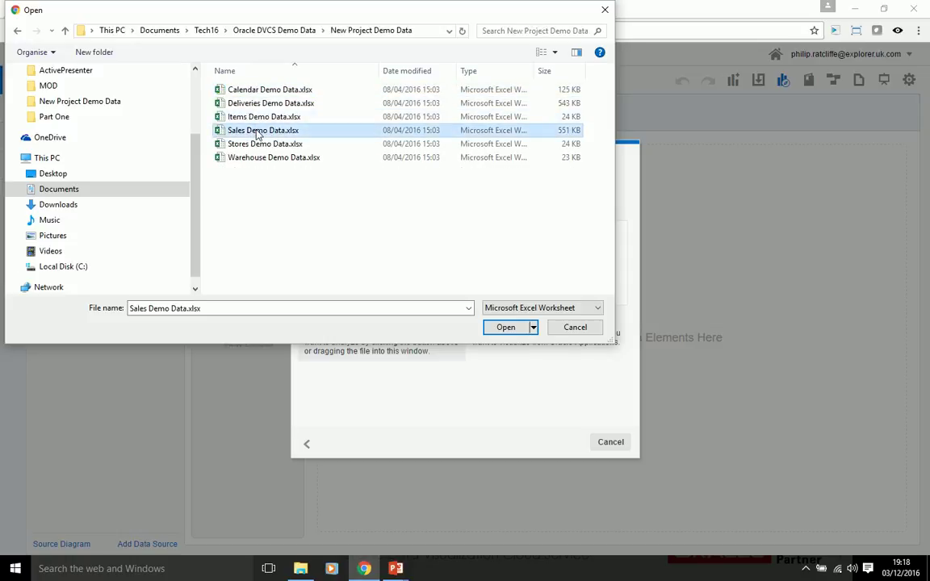
click(506, 328)
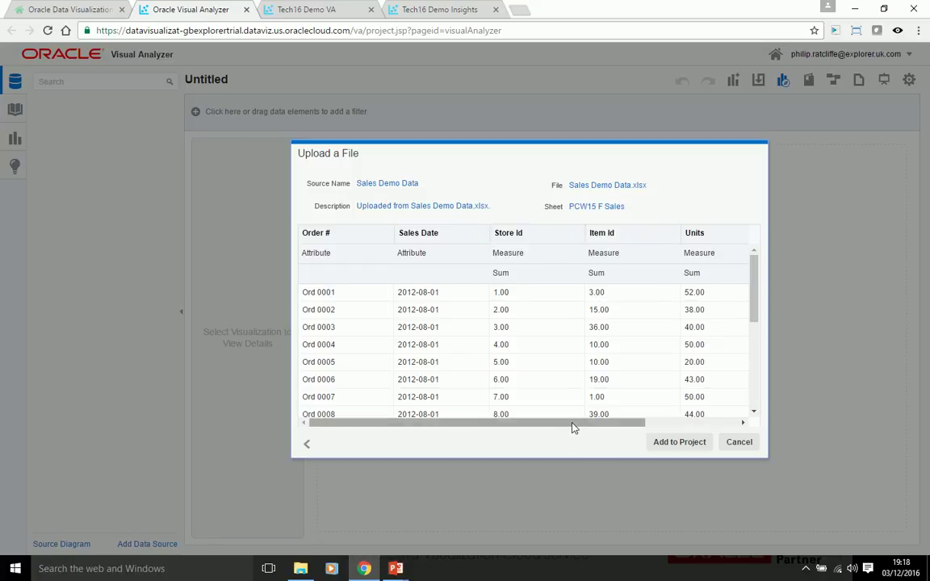
- Treat the Store Id and Item Id columns of Sales Demo Data as Attribute and add the source to the project
drag(572, 428, 702, 424)
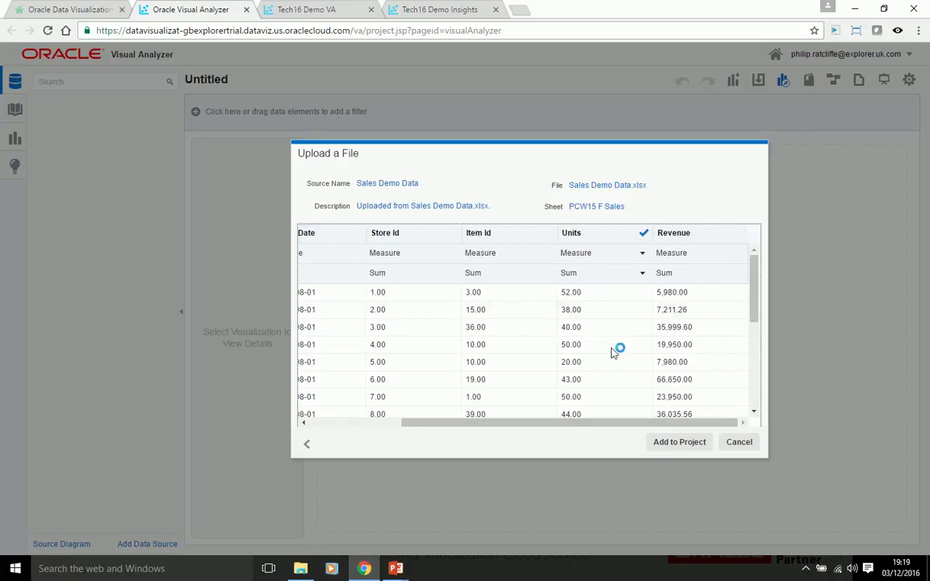
drag(624, 425, 498, 430)
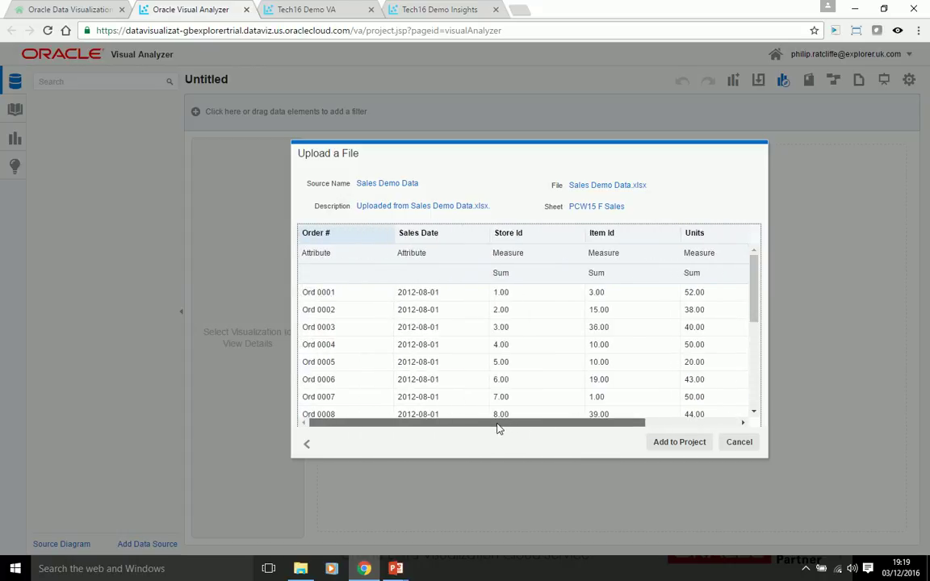
click(577, 256)
click(556, 278)
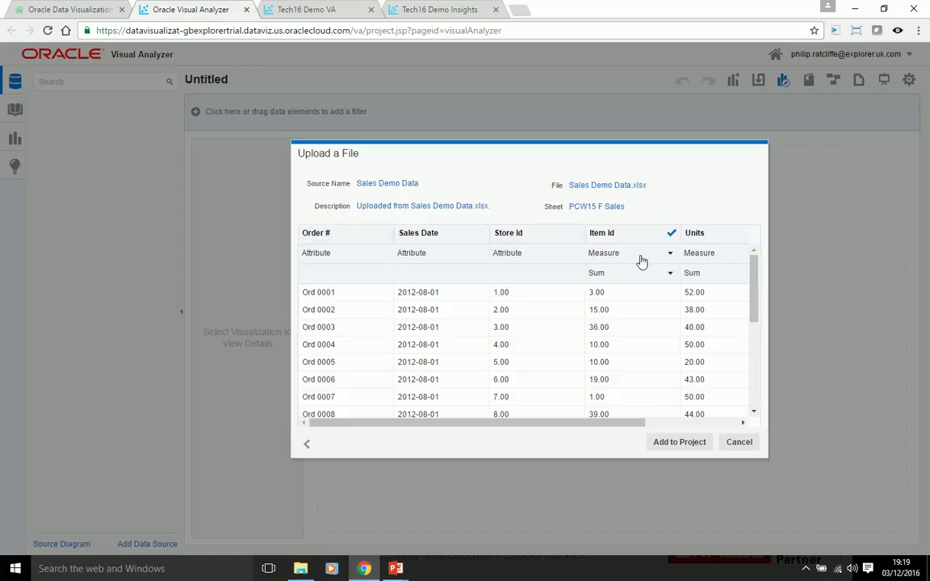
click(671, 256)
click(649, 278)
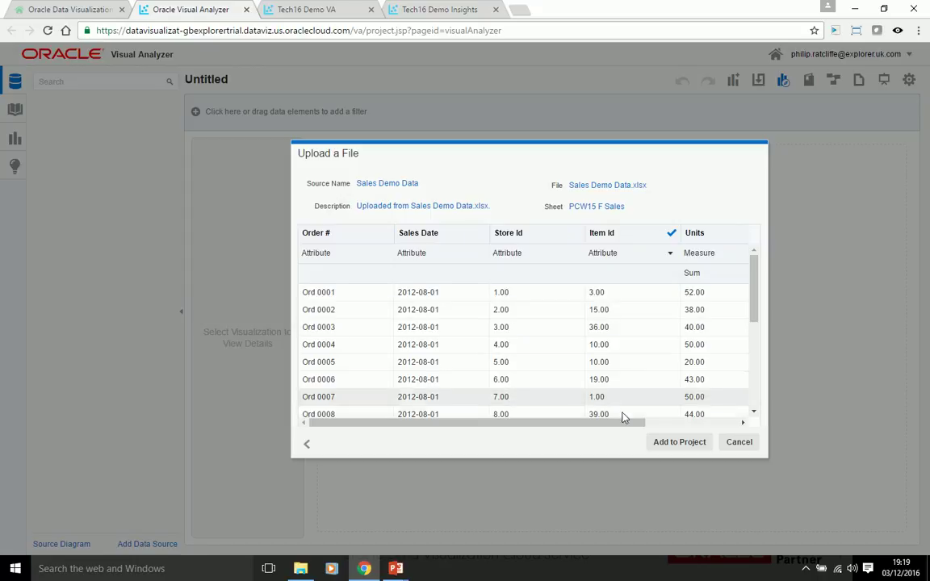
click(687, 444)
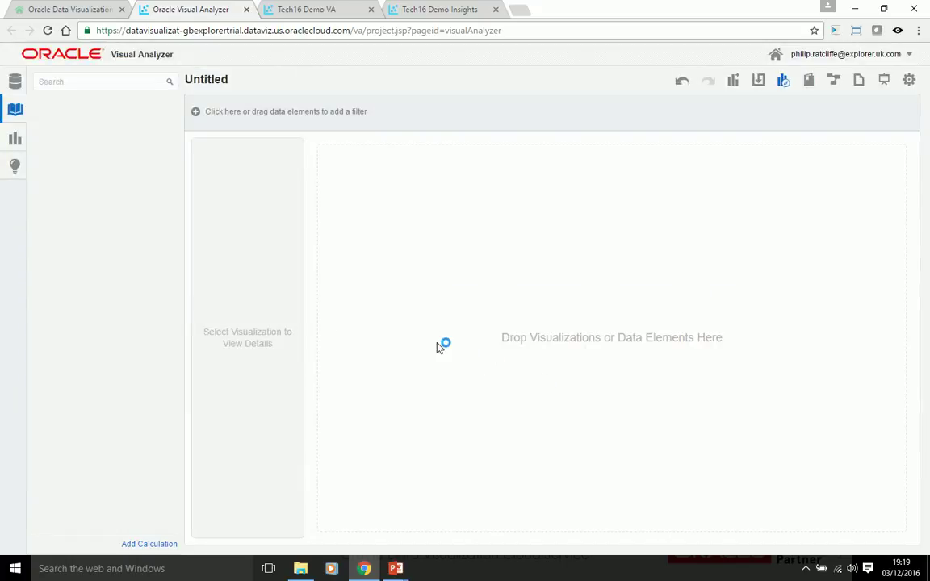
- Expand Sales Demo Data in the data elements and examine its columns
click(98, 106)
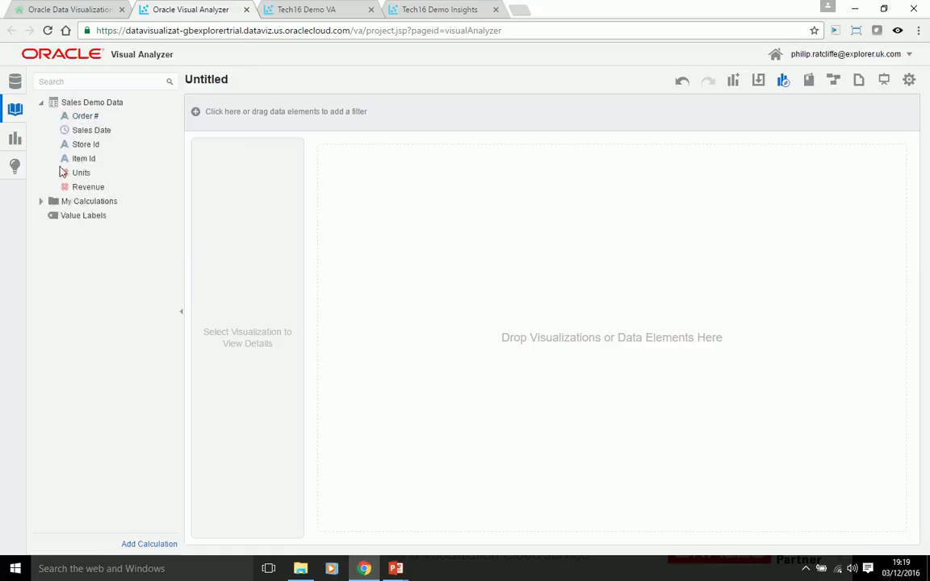
click(94, 106)
click(94, 114)
- Create another data source for the project from the file Calendar Demo Data.xlsx
right_click(84, 283)
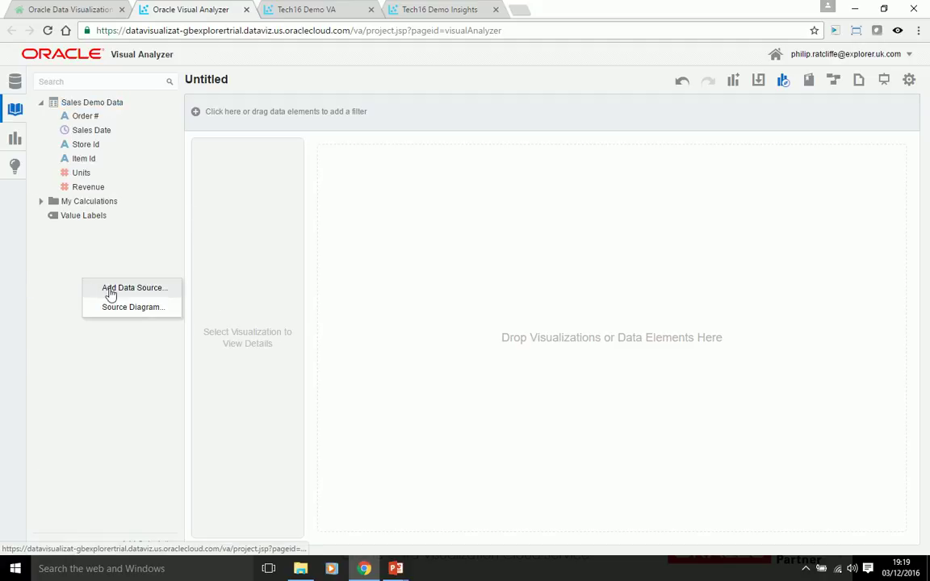
click(110, 289)
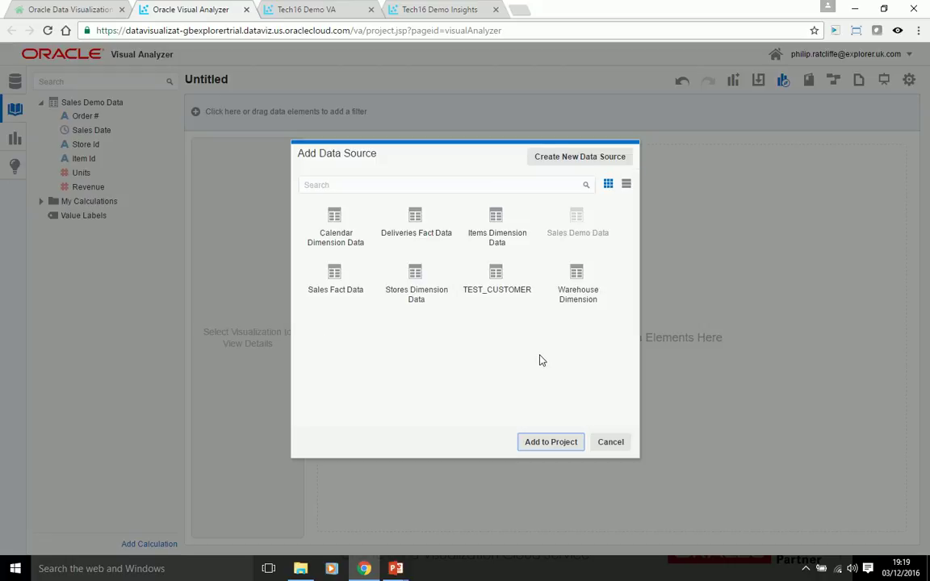
click(579, 159)
click(395, 266)
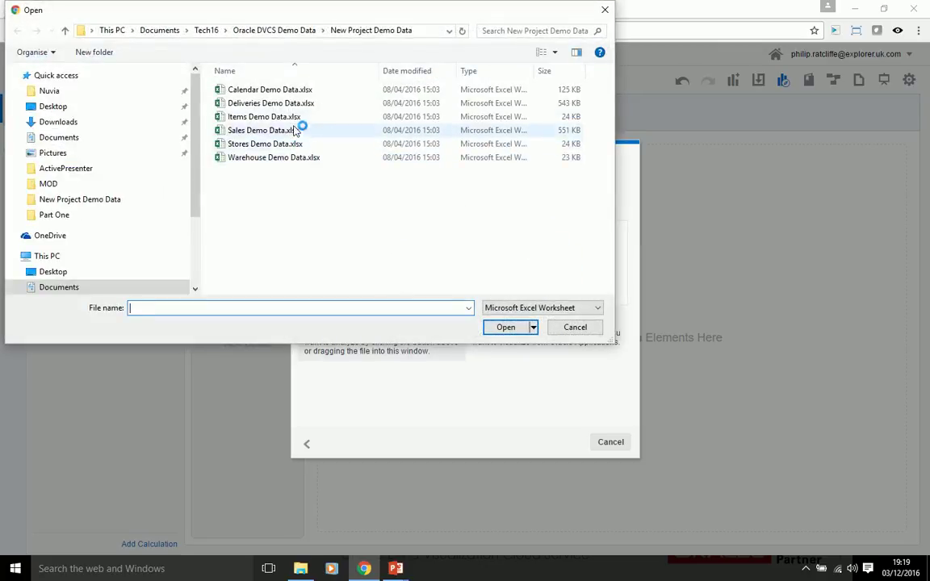
click(289, 89)
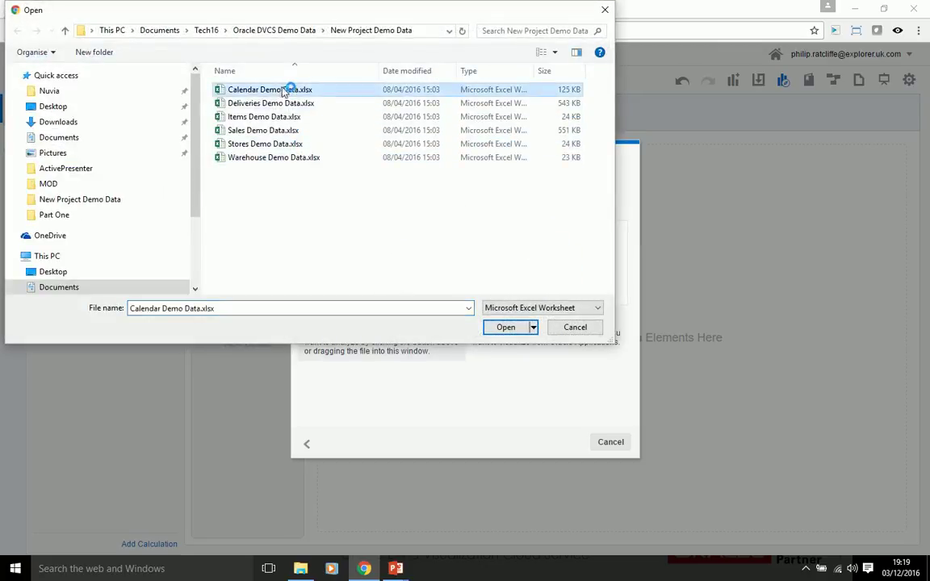
click(506, 327)
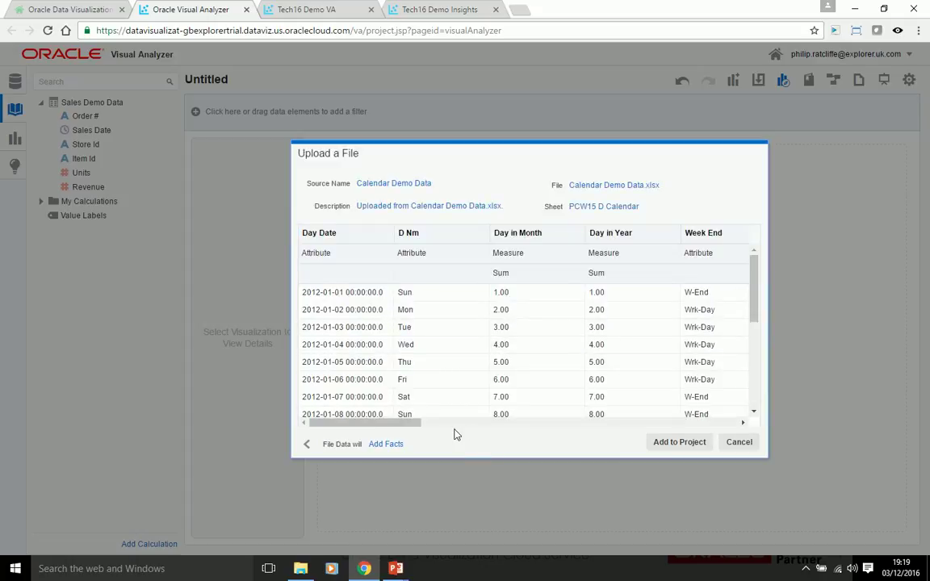
- Review the calendar columns and set the file data to Extend a Dimension
drag(397, 428, 362, 424)
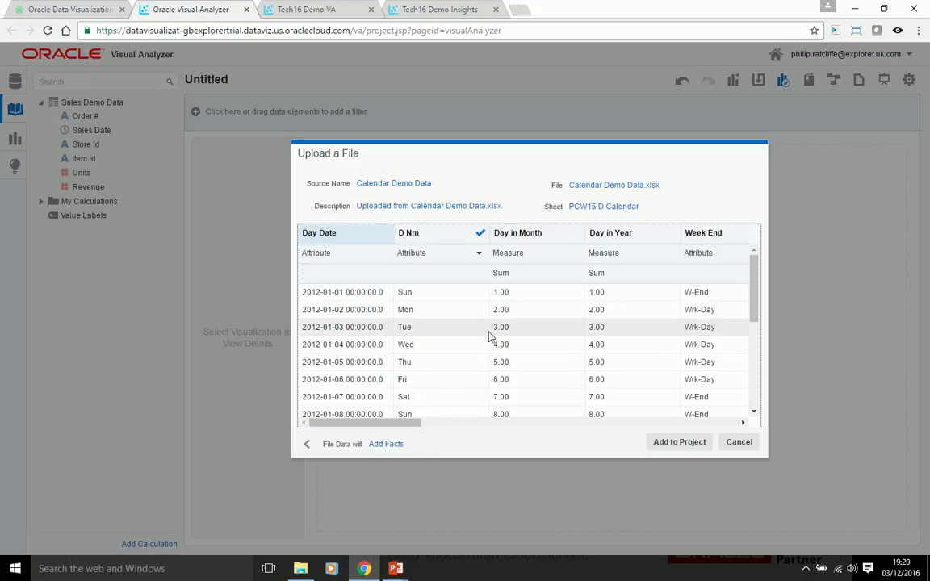
click(393, 445)
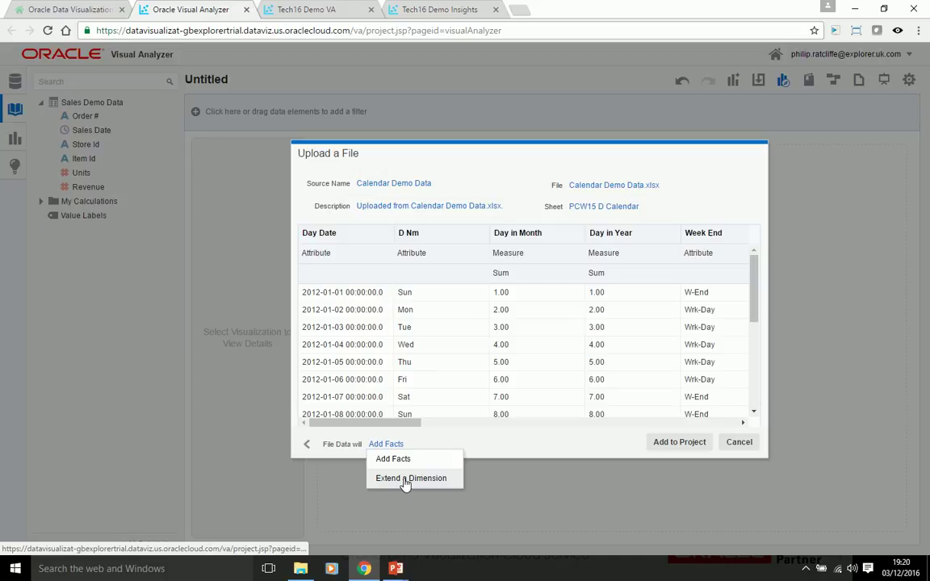
click(405, 479)
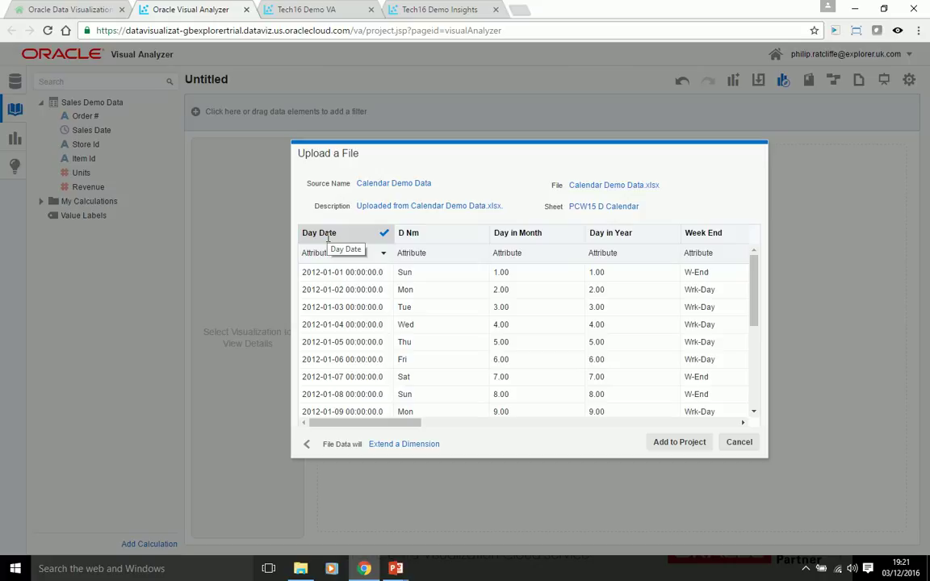
- Match the Day Date column to Sales Date in Sales Demo Data and add the calendar source to the project
click(383, 253)
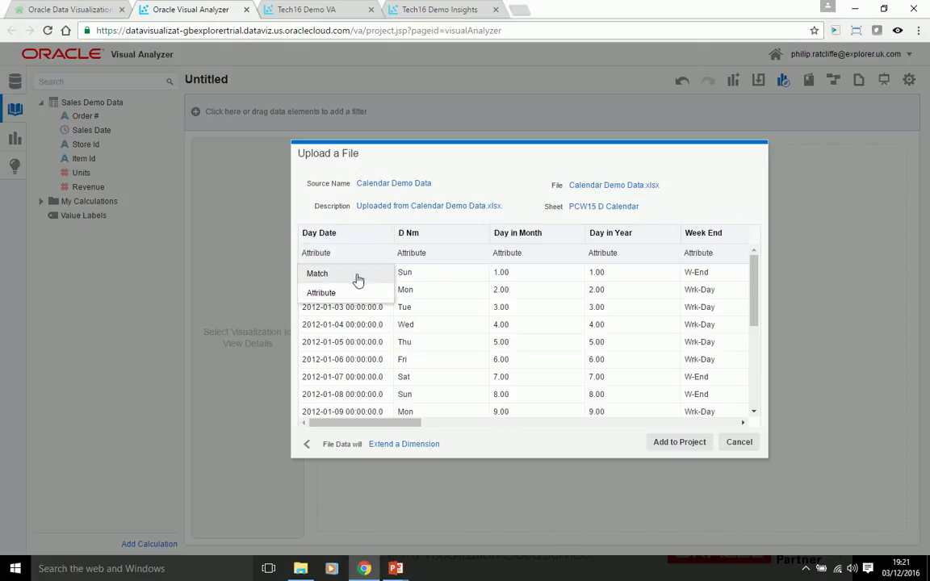
click(357, 276)
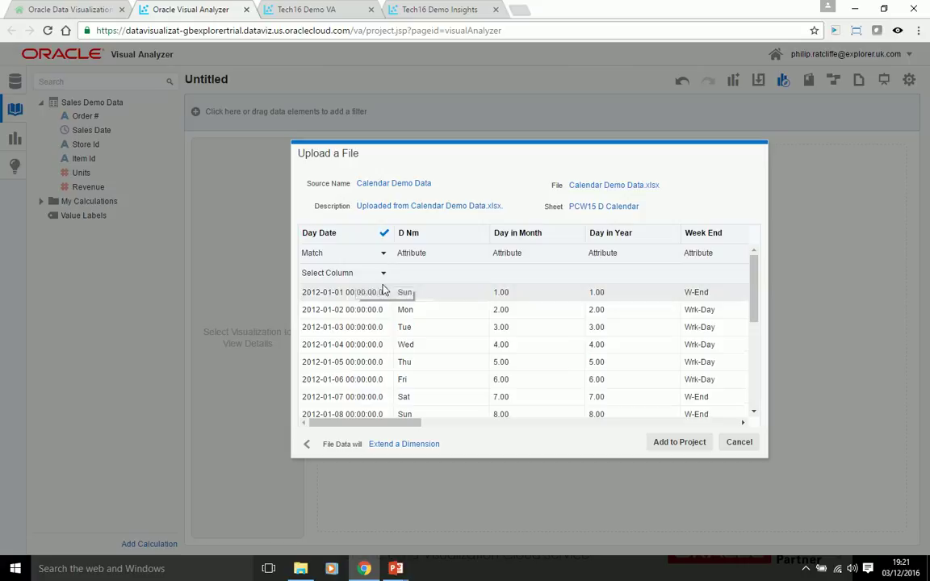
click(384, 276)
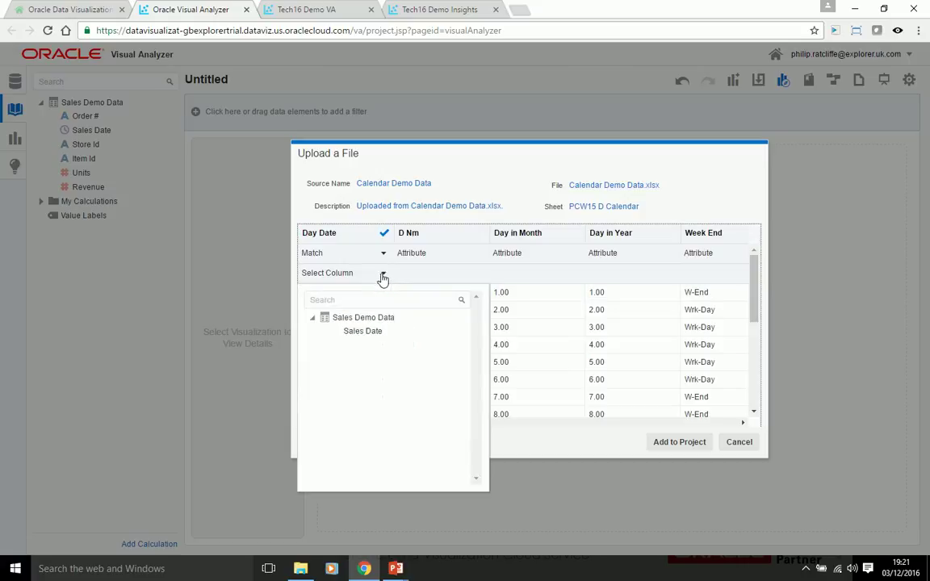
click(375, 338)
click(371, 337)
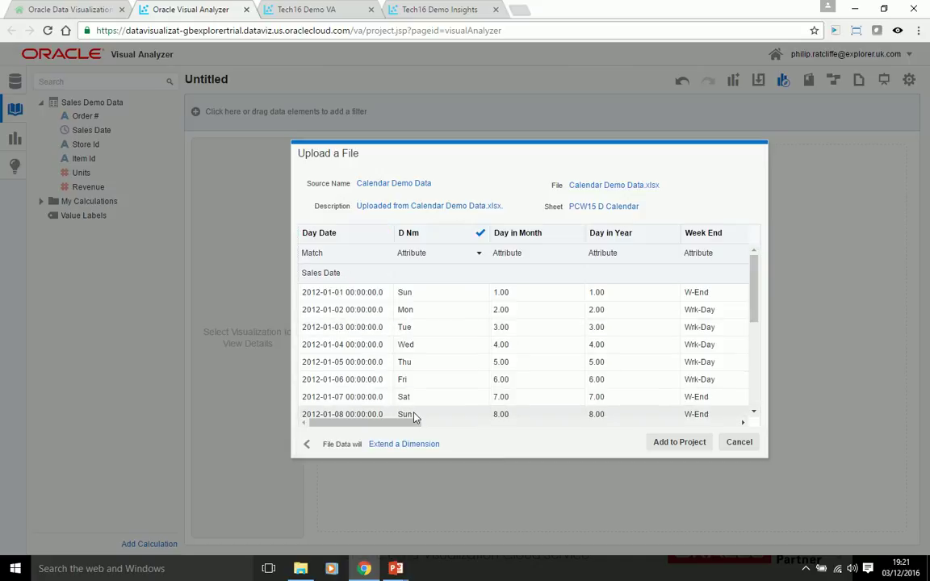
click(665, 447)
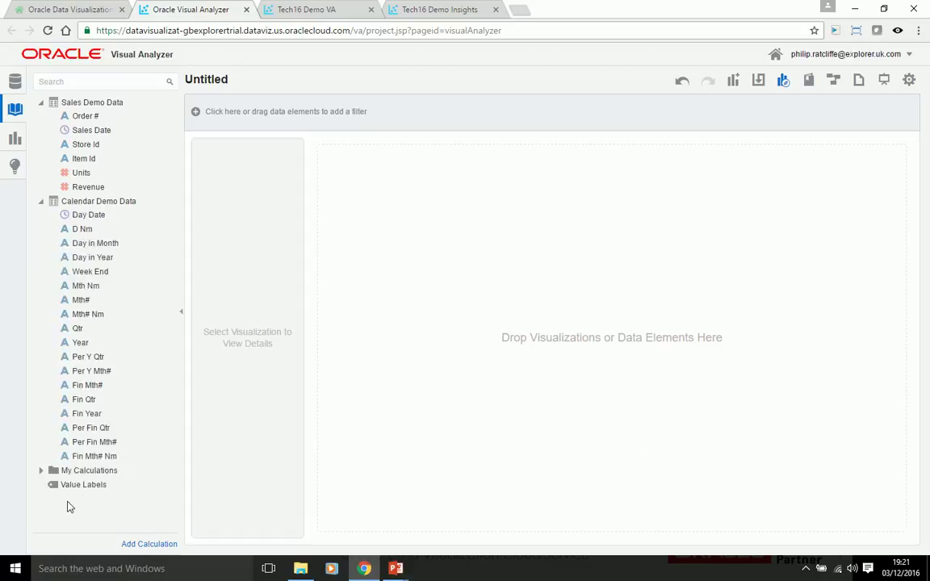
- Create a third data source for the project from the file Items Demo Data.xlsx
right_click(70, 507)
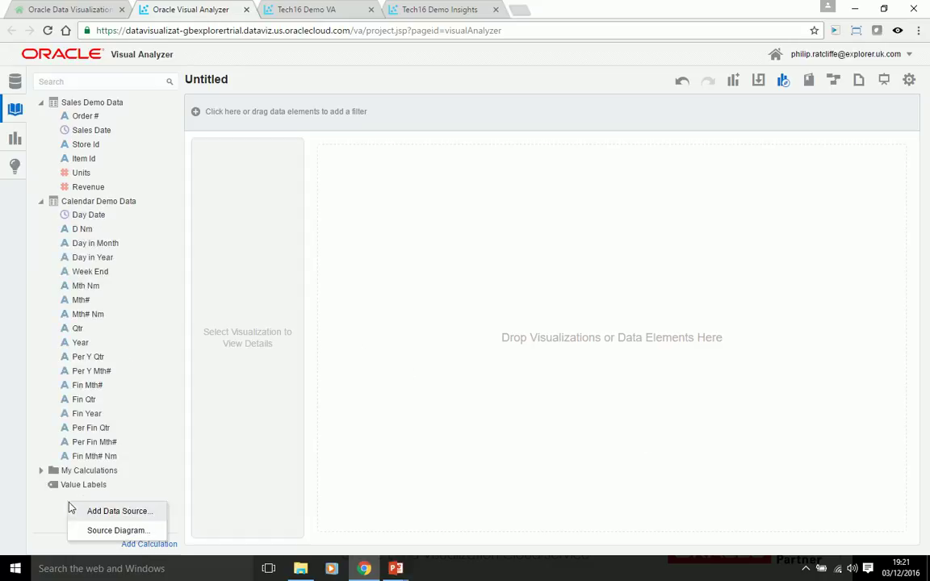
click(117, 513)
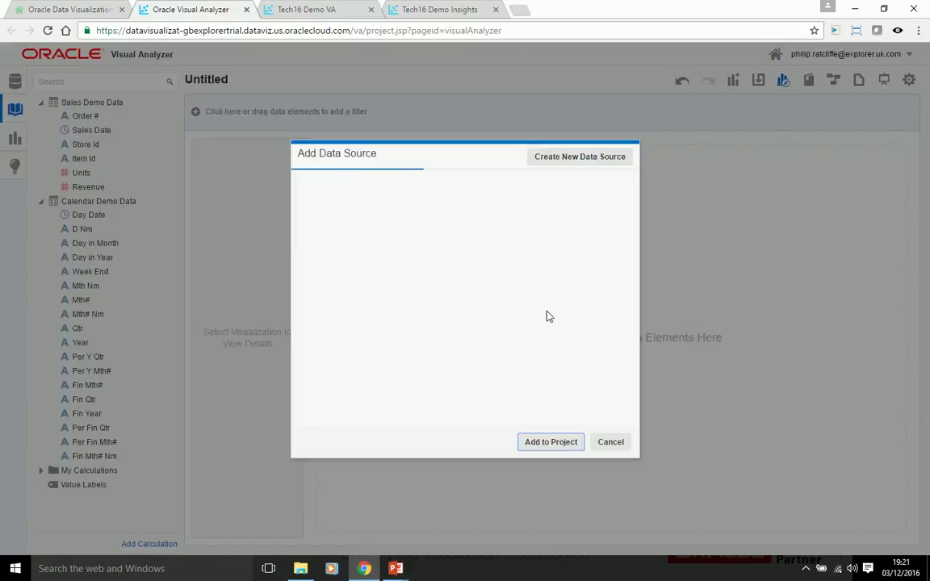
click(574, 162)
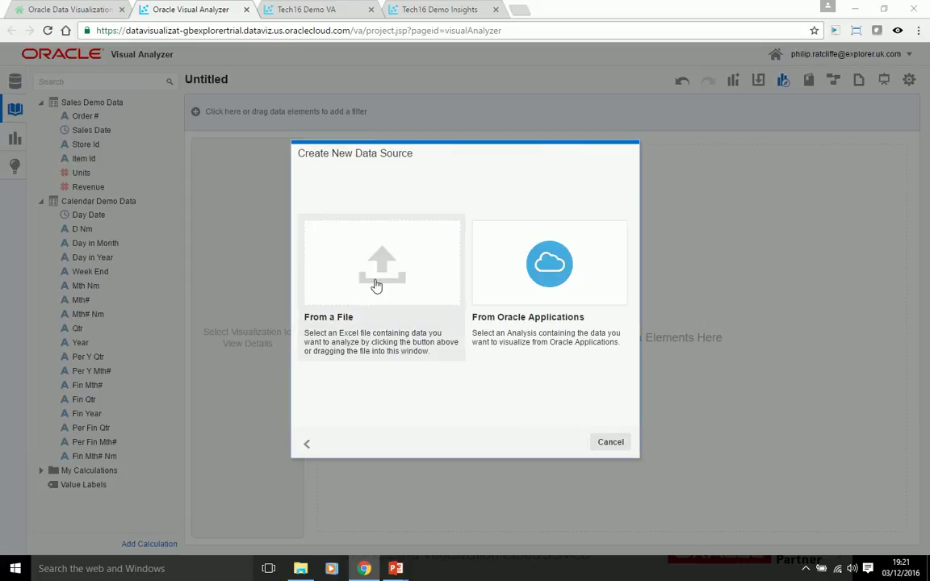
click(376, 284)
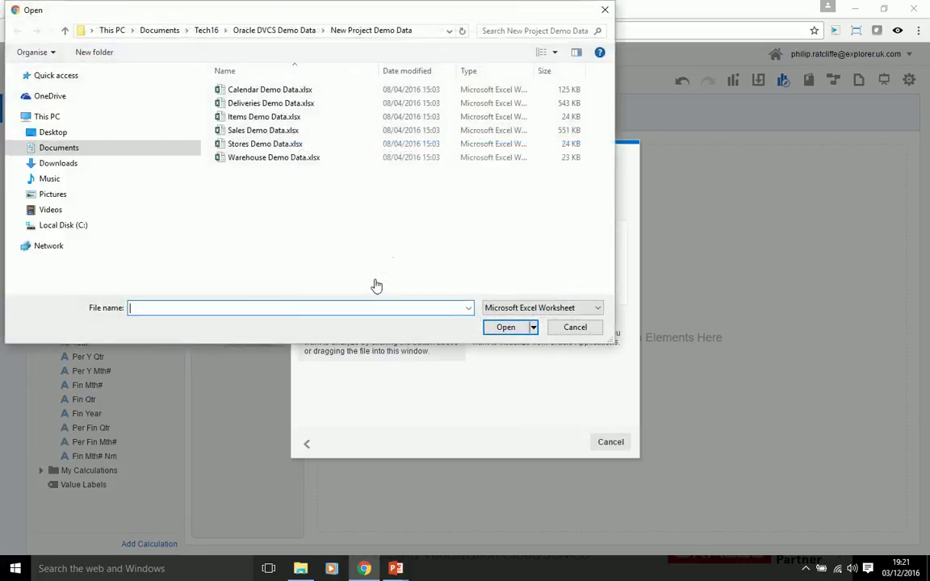
click(266, 118)
click(505, 329)
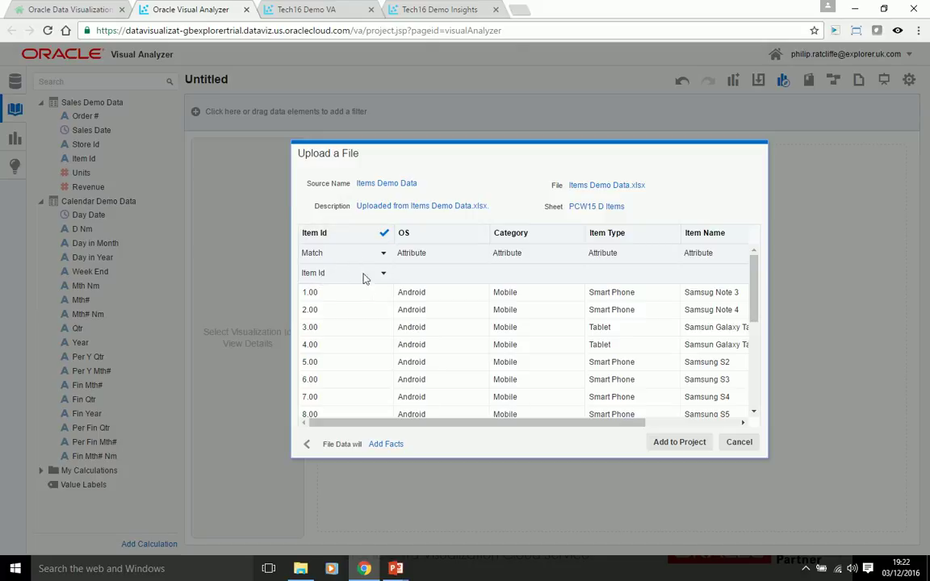
- Treat the RRP column of Items Demo Data as Attribute and add the source to the project
drag(566, 423, 712, 423)
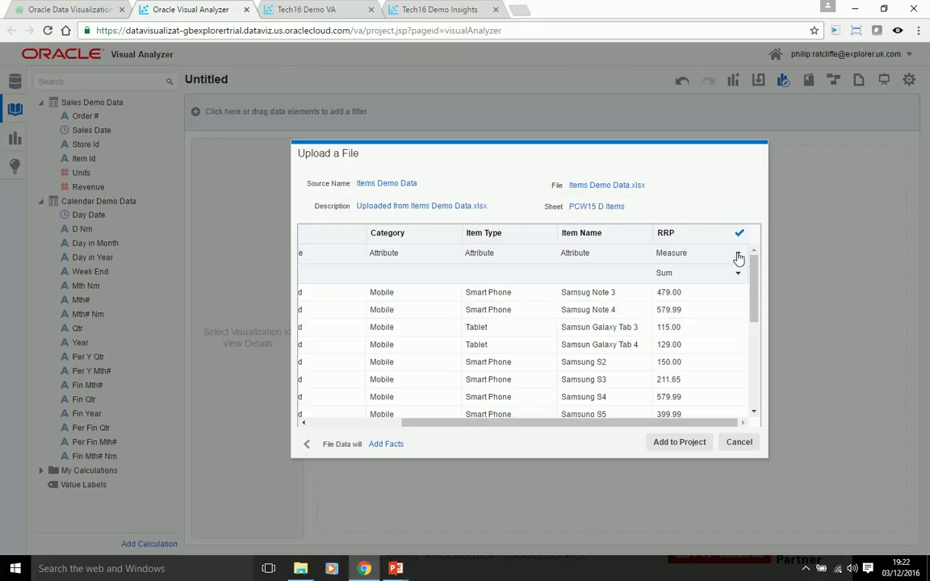
click(737, 254)
click(709, 297)
click(676, 442)
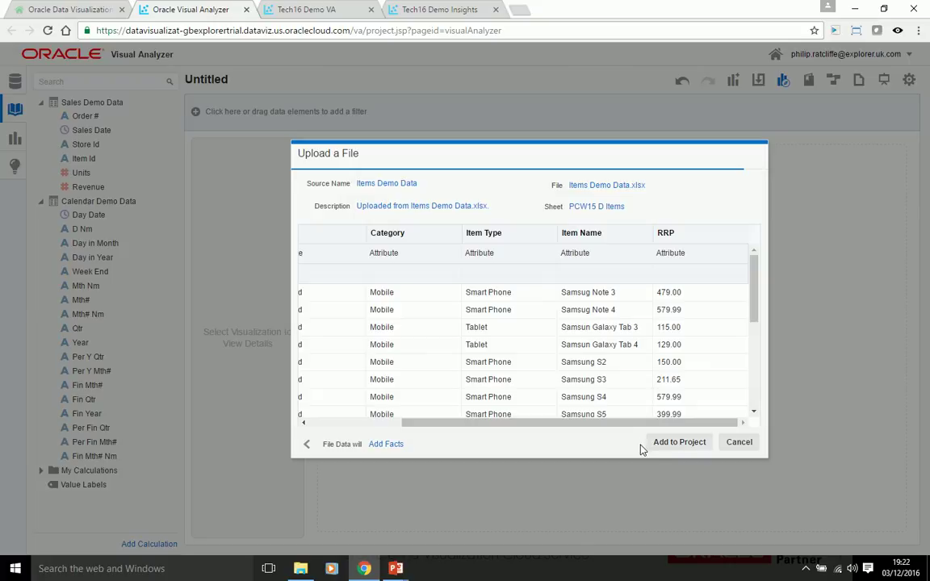
click(650, 444)
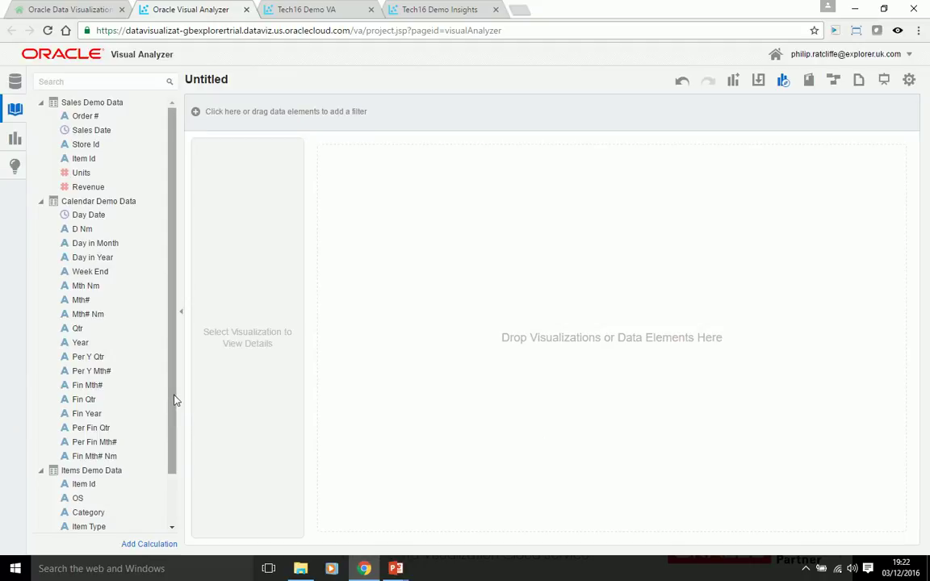
- Collapse the Calendar Demo Data columns in the data elements list
drag(174, 409, 173, 495)
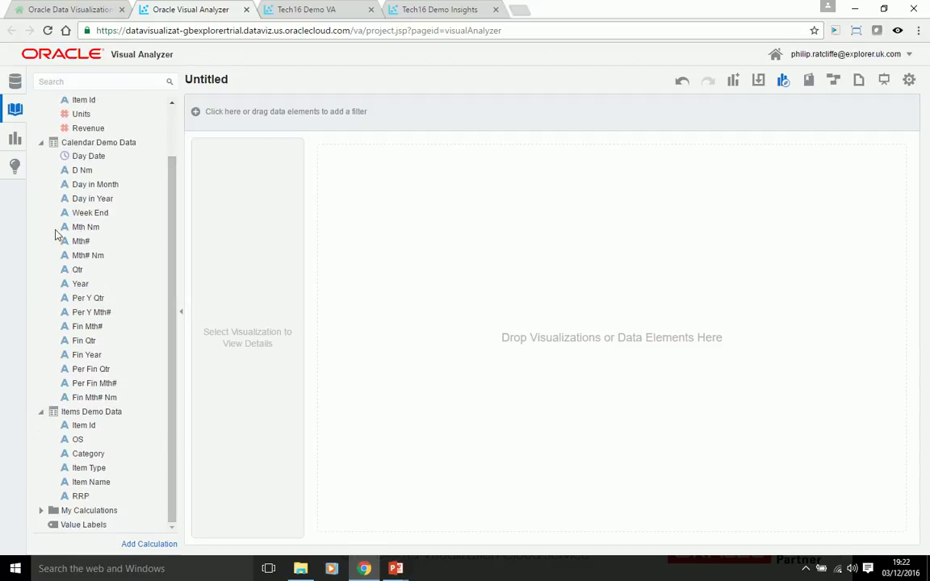
click(41, 142)
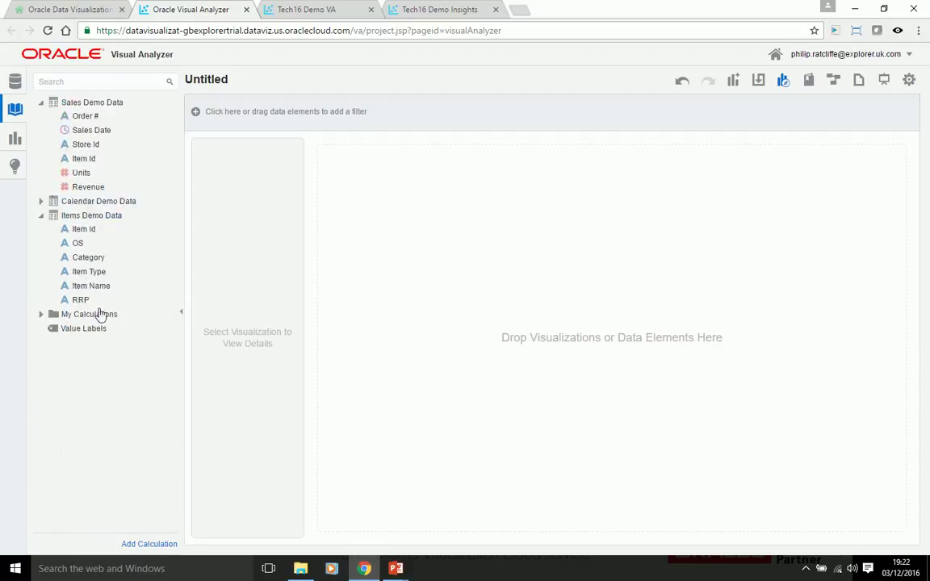
- Examine the project's source diagram and the matched columns connecting Calendar Demo Data to Sales Demo Data
right_click(84, 369)
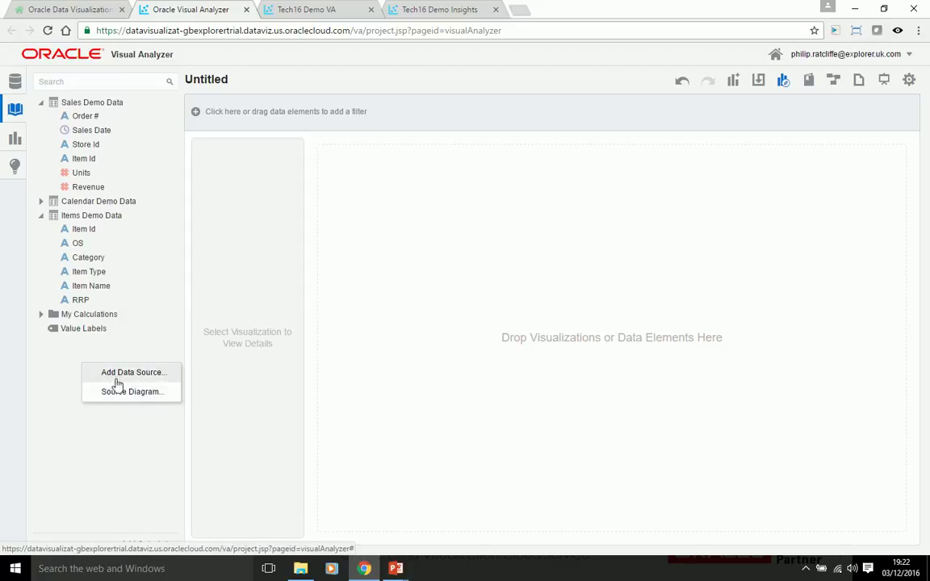
click(134, 393)
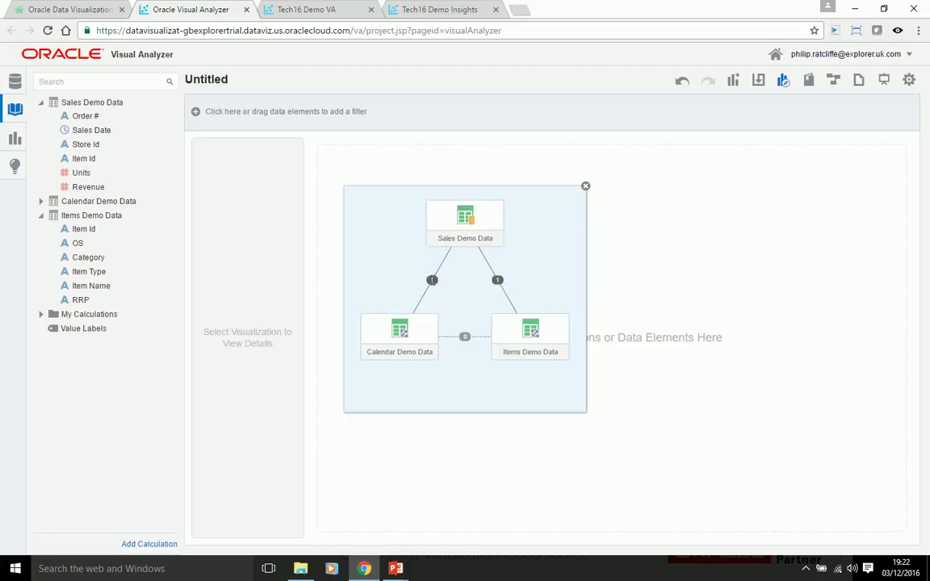
click(431, 280)
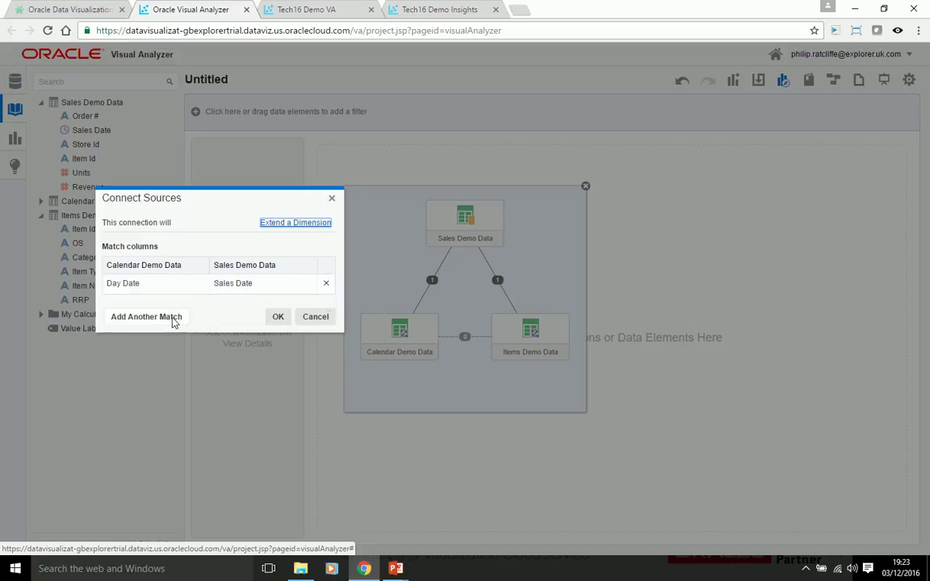
click(331, 198)
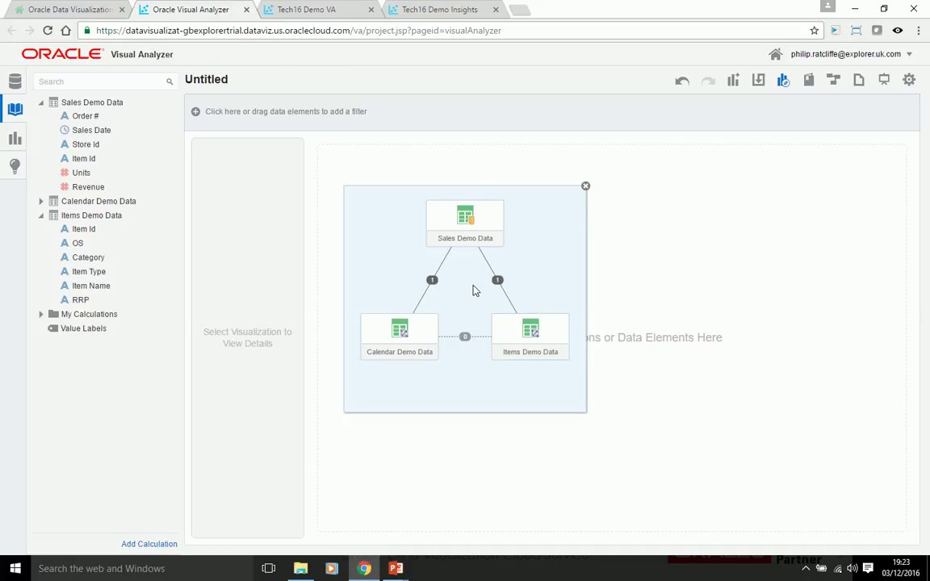
click(586, 187)
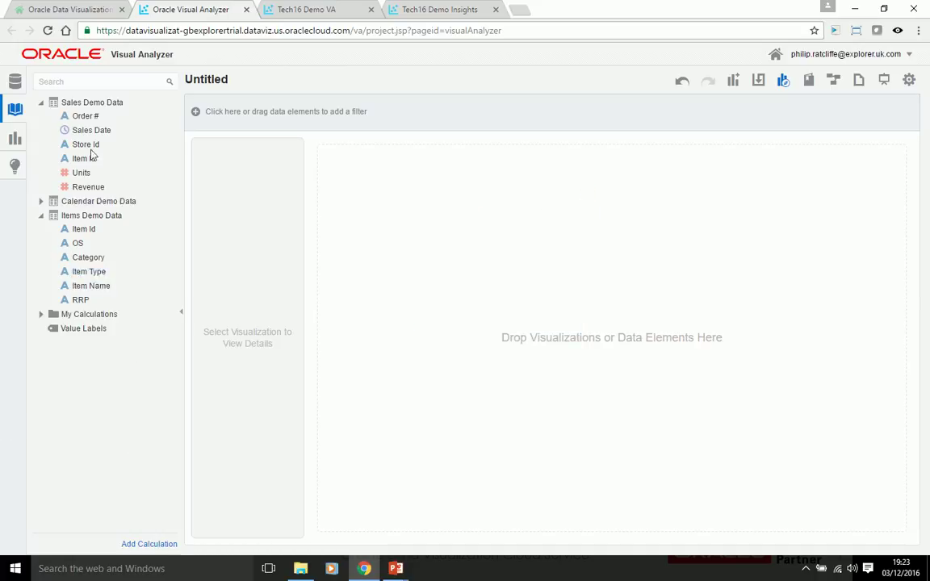
- Create a visualization from Revenue, Per Y Mth#, OS and Category on the canvas, and change its type to Line
click(42, 202)
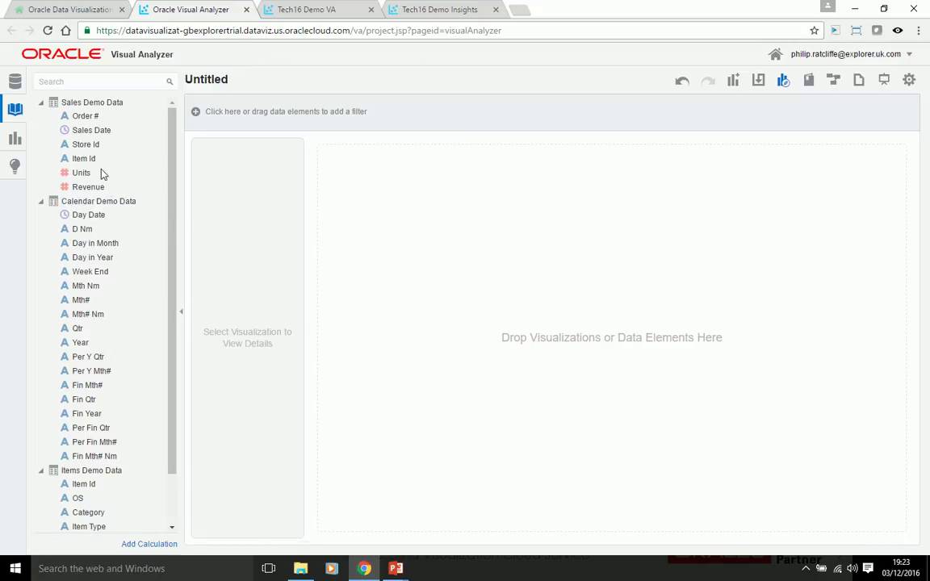
click(91, 146)
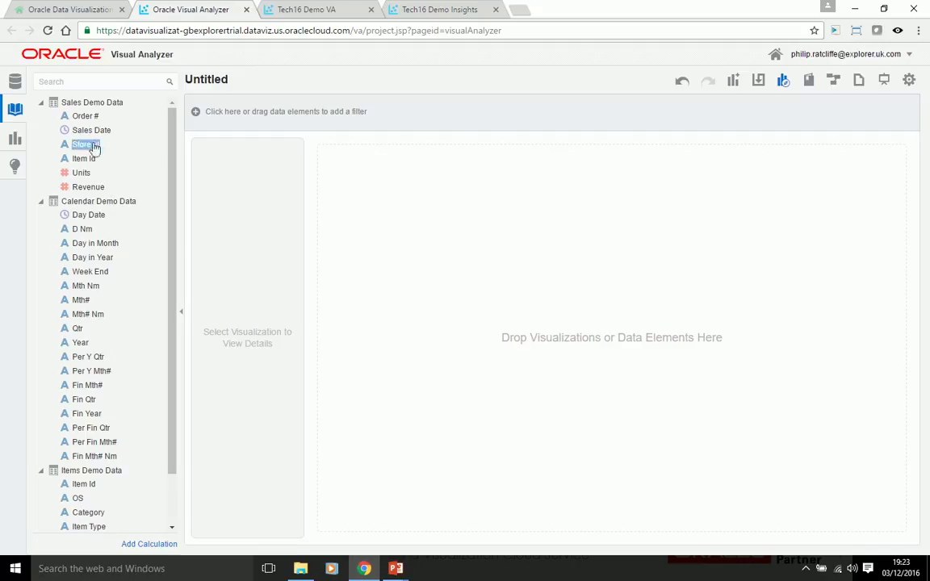
click(90, 188)
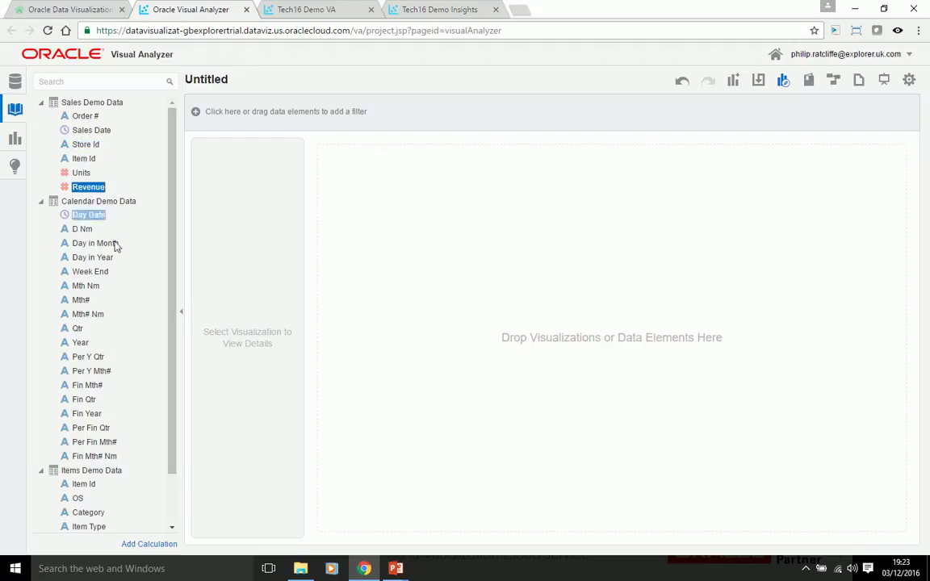
ctrl+click(98, 375)
scroll(112, 401, down, 2)
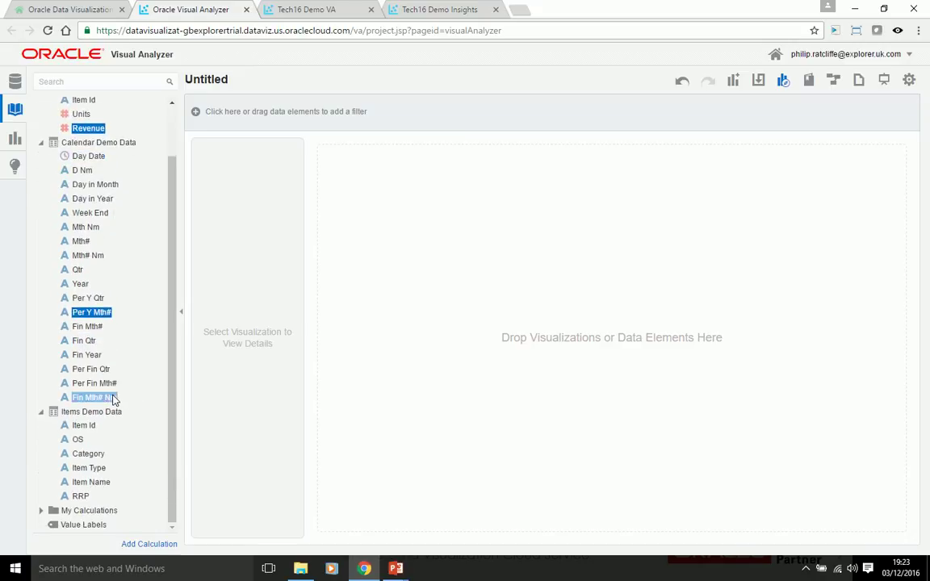
ctrl+click(78, 441)
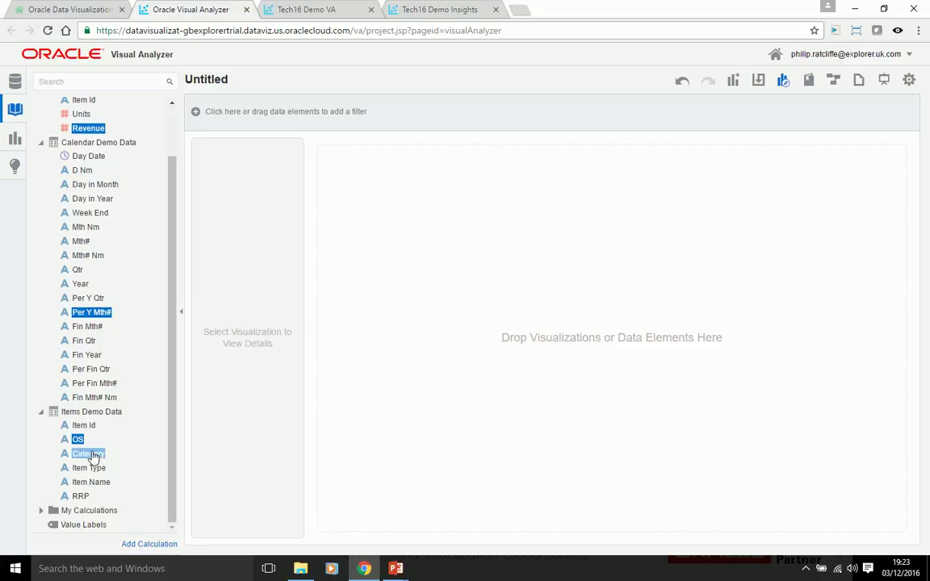
ctrl+click(94, 458)
drag(94, 458, 437, 329)
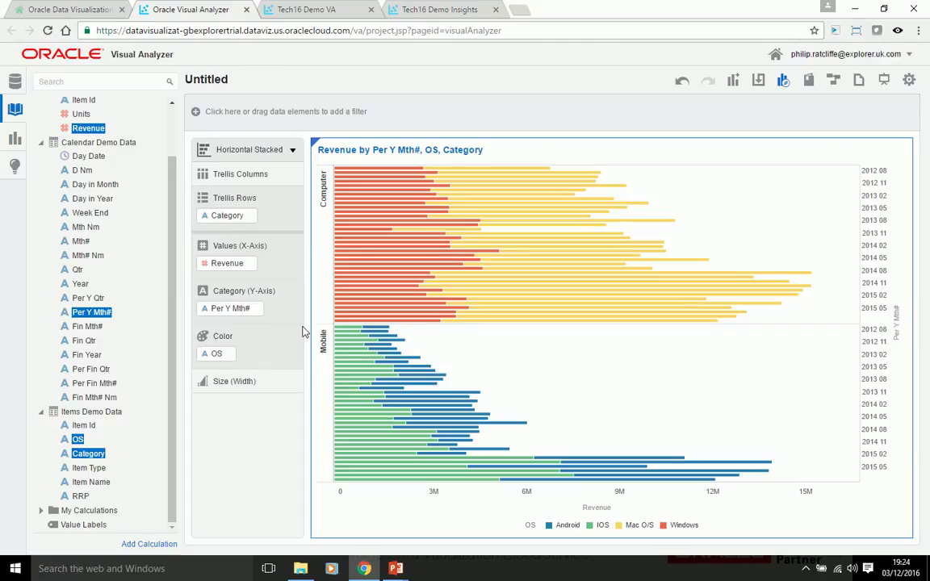
click(294, 152)
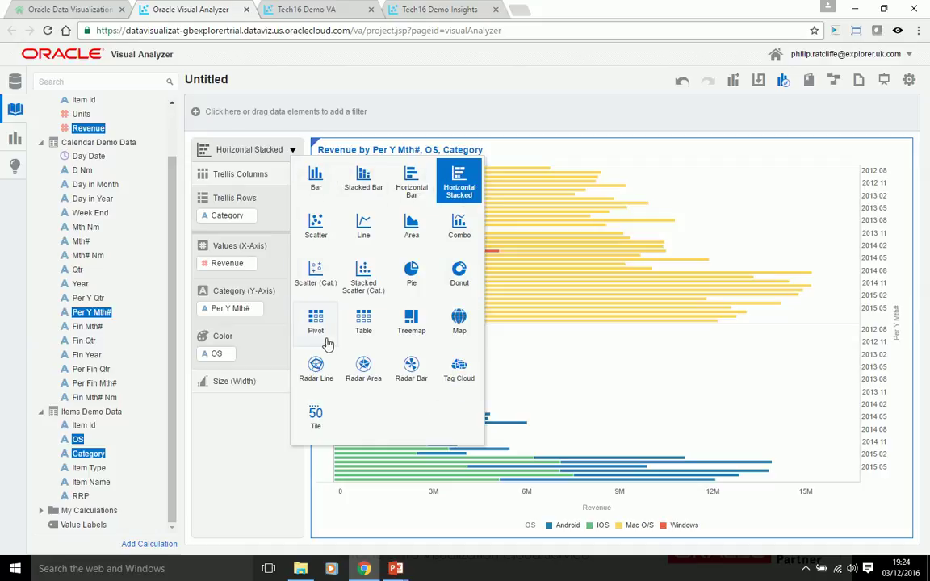
click(364, 227)
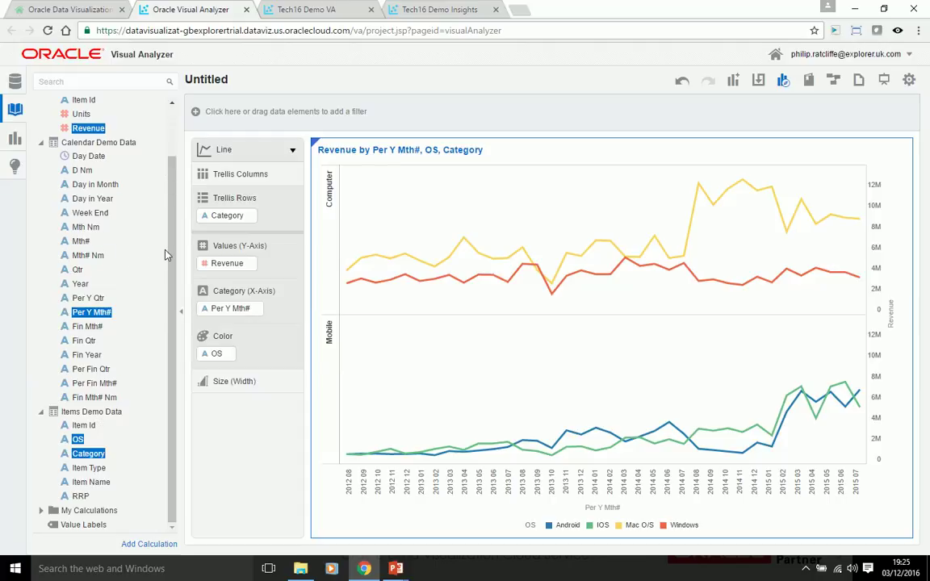
- Examine the column transformation options for Order #, Units and Sales Date in the prepared Sales Demo Data, and return to the chart
click(835, 81)
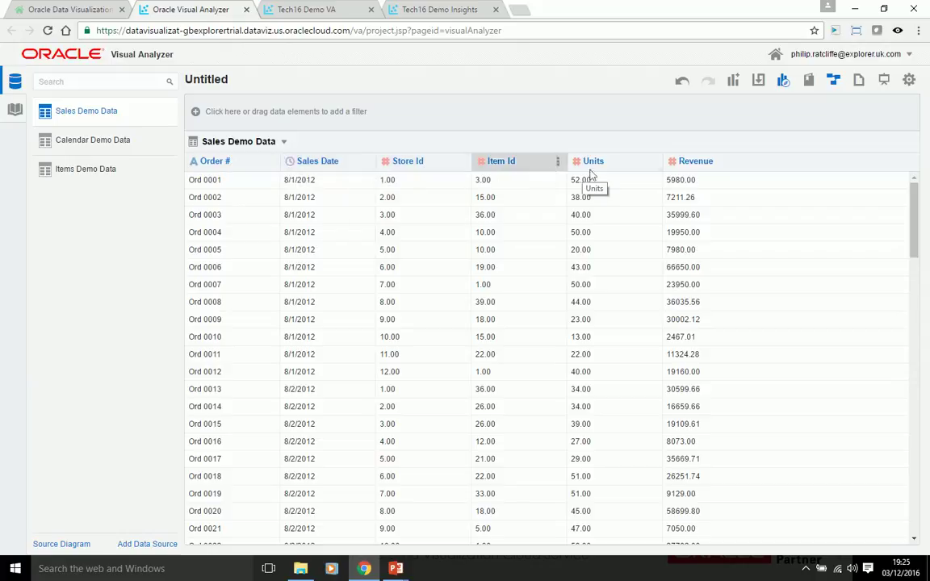
click(270, 161)
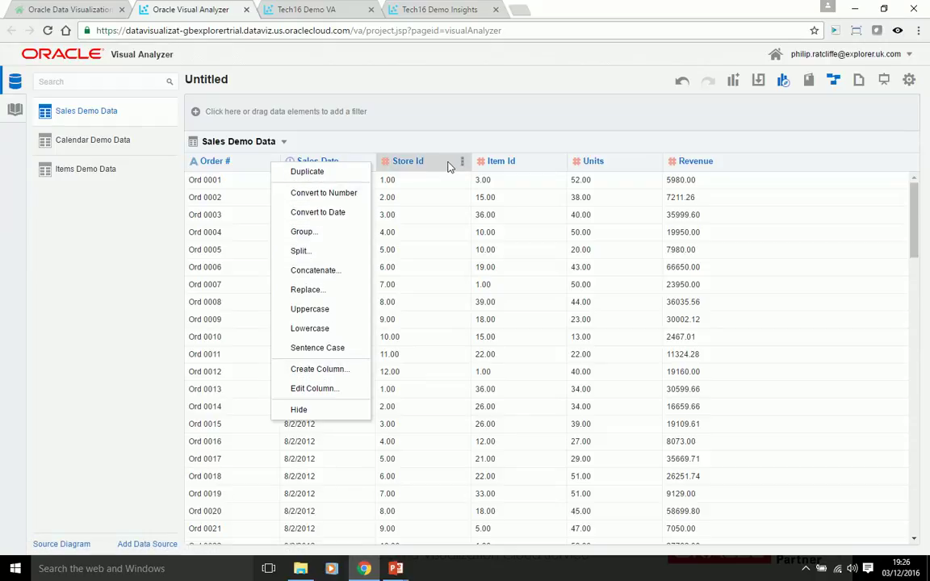
click(652, 163)
click(652, 162)
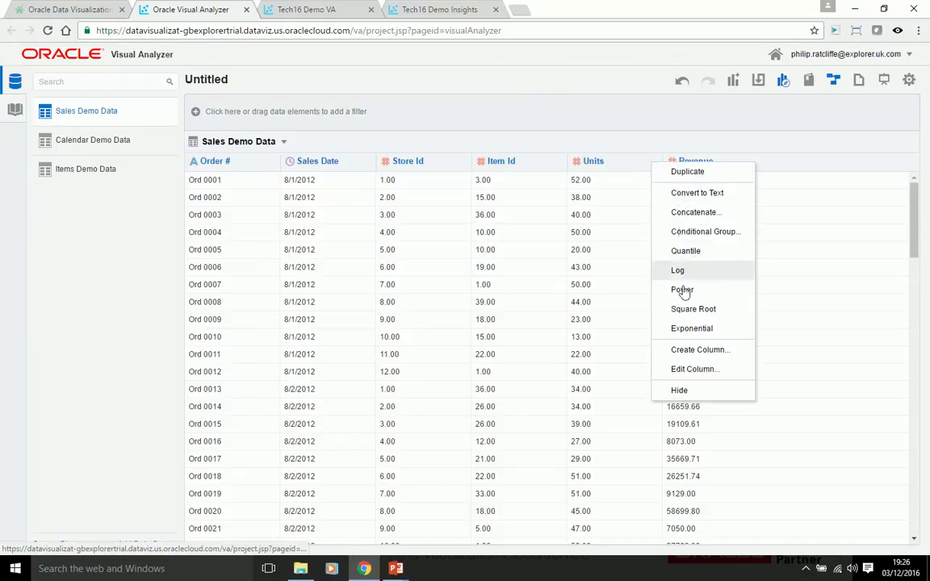
click(367, 163)
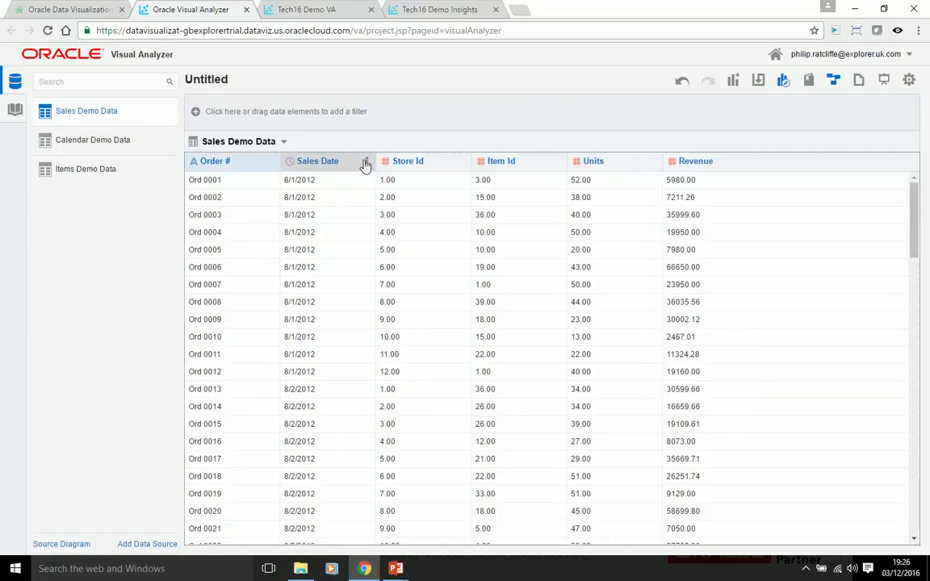
click(367, 163)
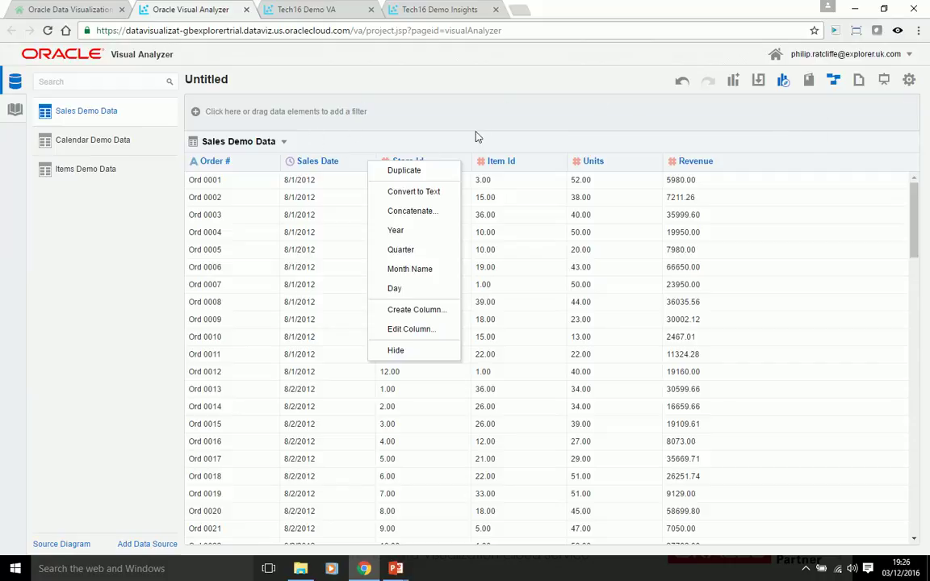
click(837, 85)
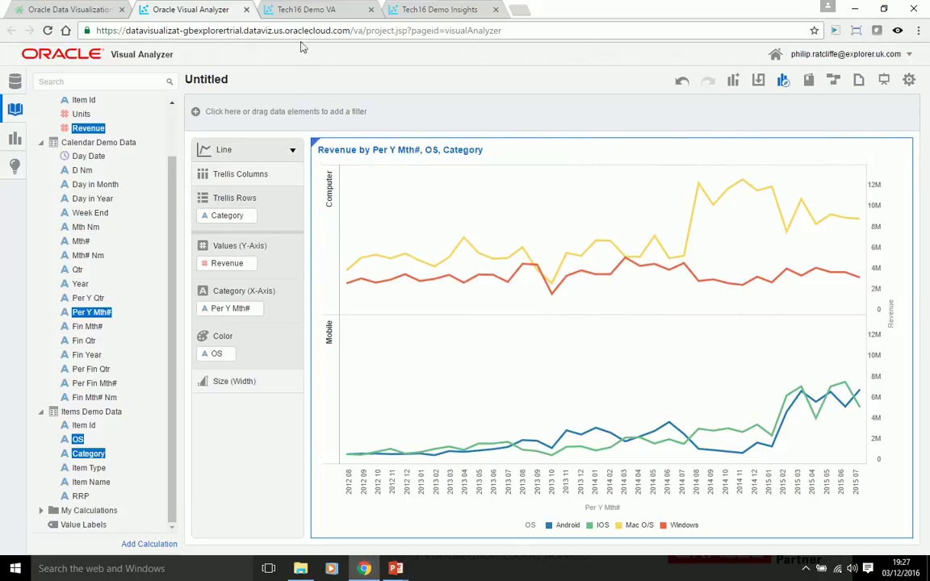
- In the Tech16 Demo VA project, examine the Days To Deliver calculation's expression and the available function groups, leaving the formula unsaved
click(305, 10)
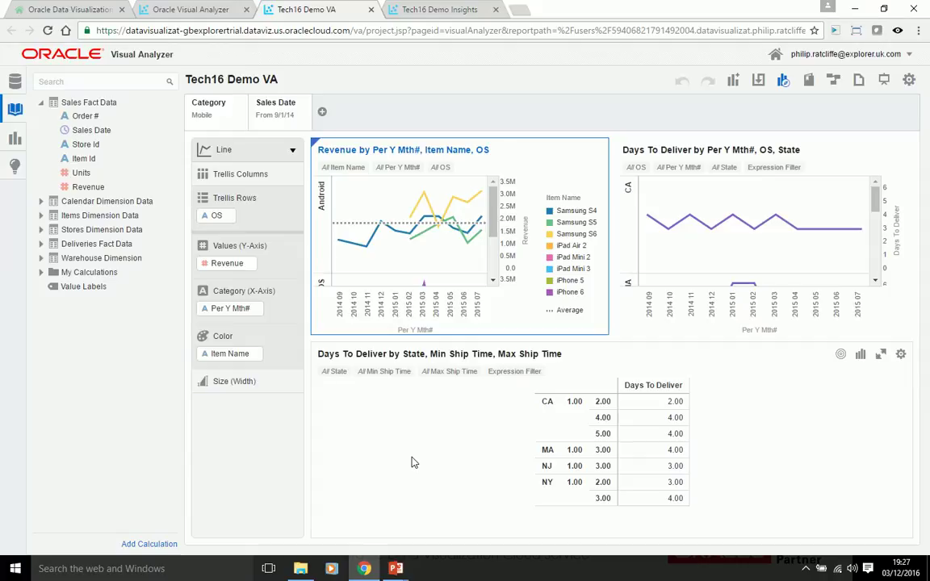
click(41, 272)
click(98, 286)
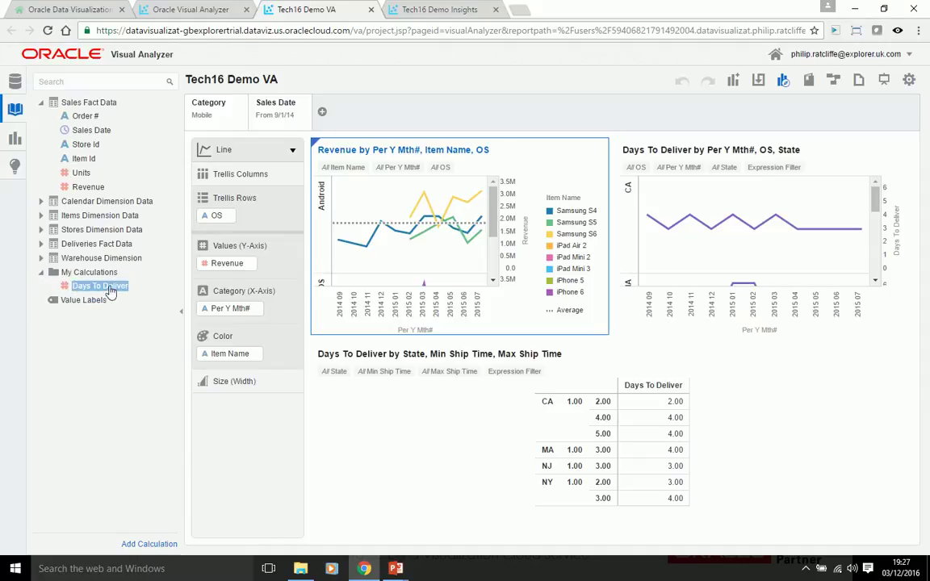
right_click(100, 286)
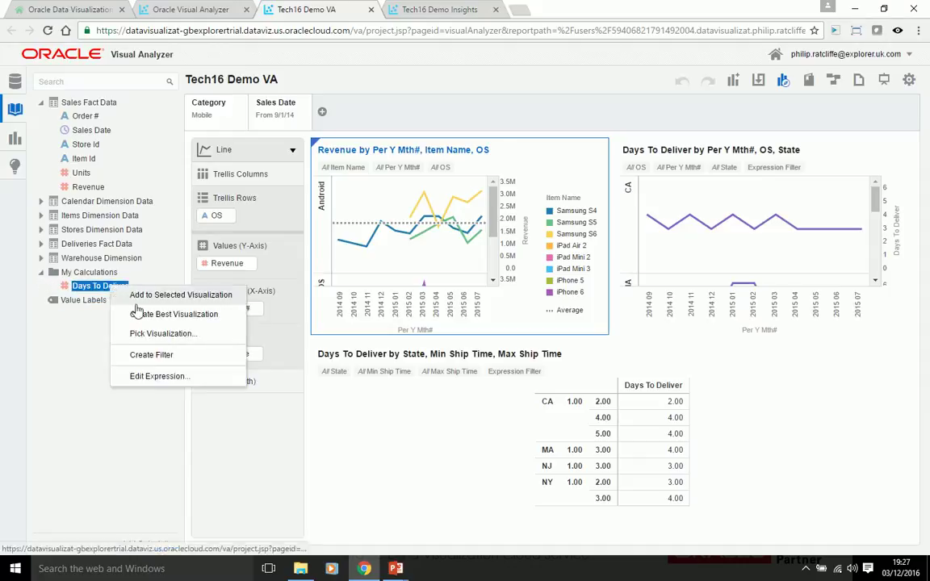
click(165, 379)
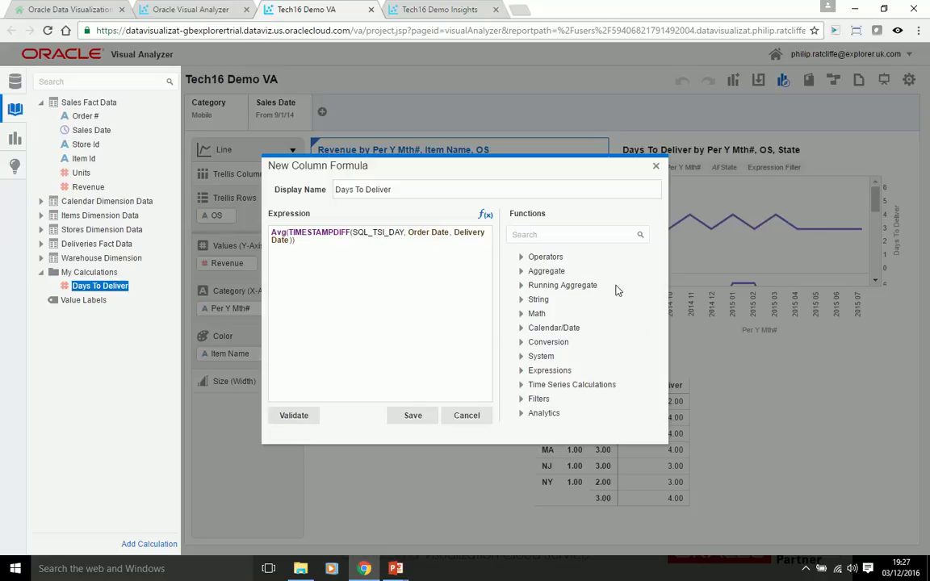
click(546, 257)
click(545, 329)
click(470, 417)
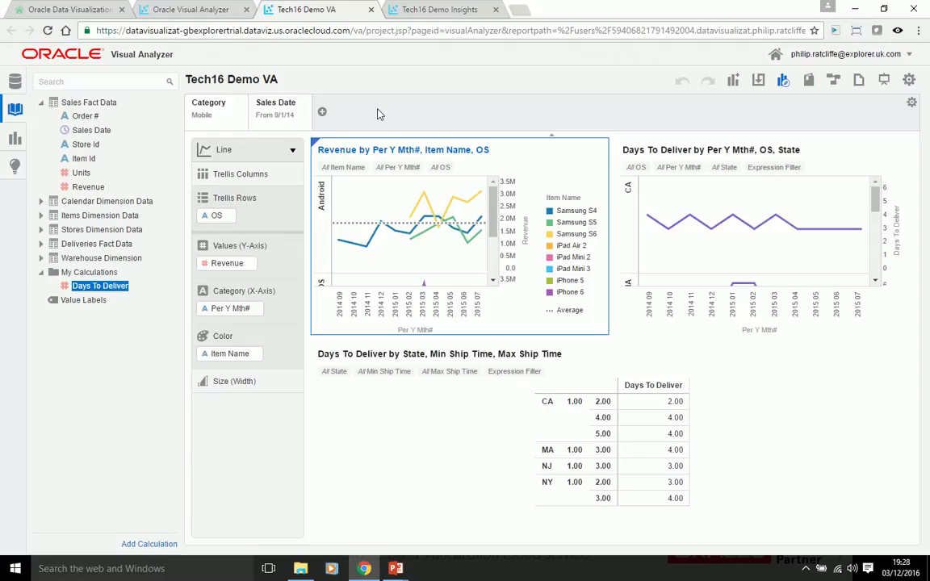
- Examine the selections of the Category and Sales Date filters, and review the project's settings options
click(227, 117)
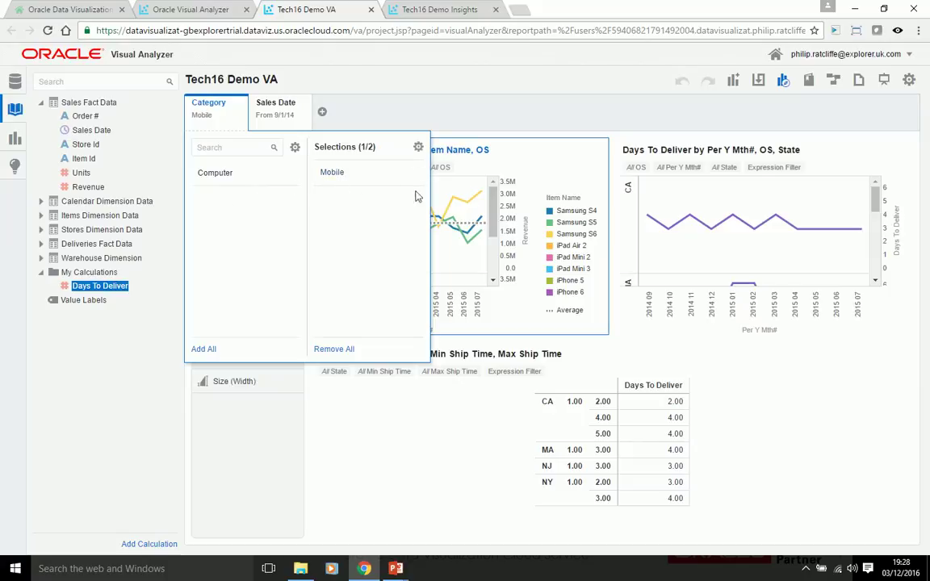
mouse_move(419, 175)
click(270, 110)
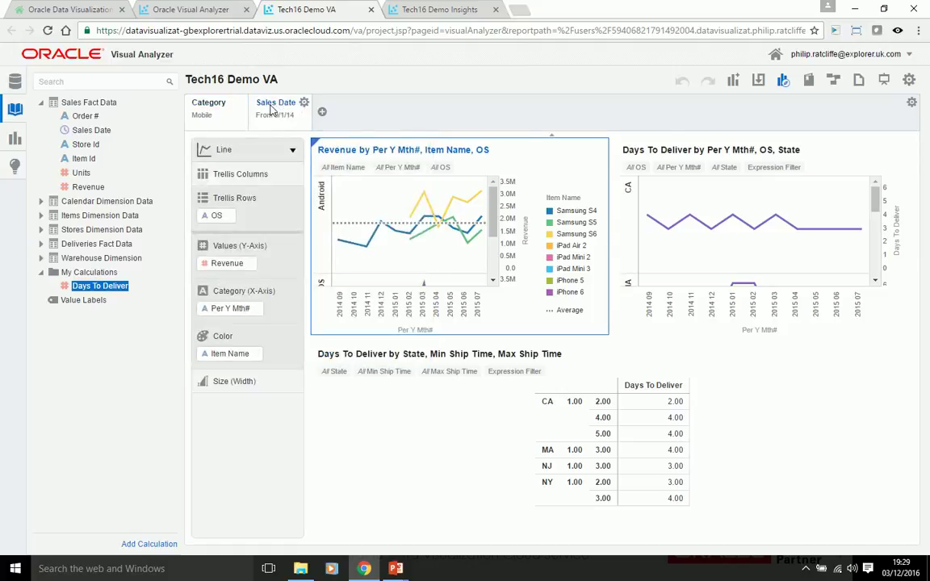
click(271, 109)
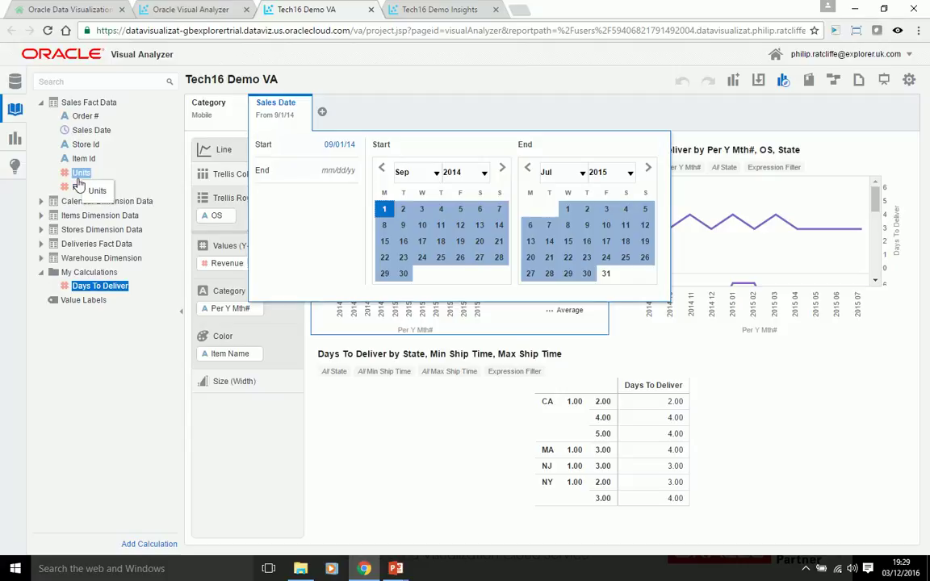
click(406, 117)
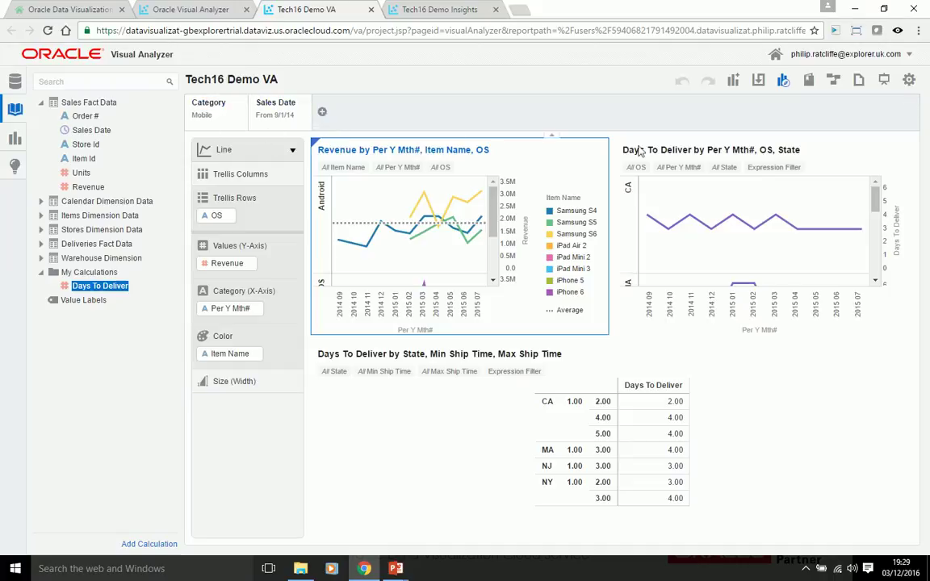
click(909, 81)
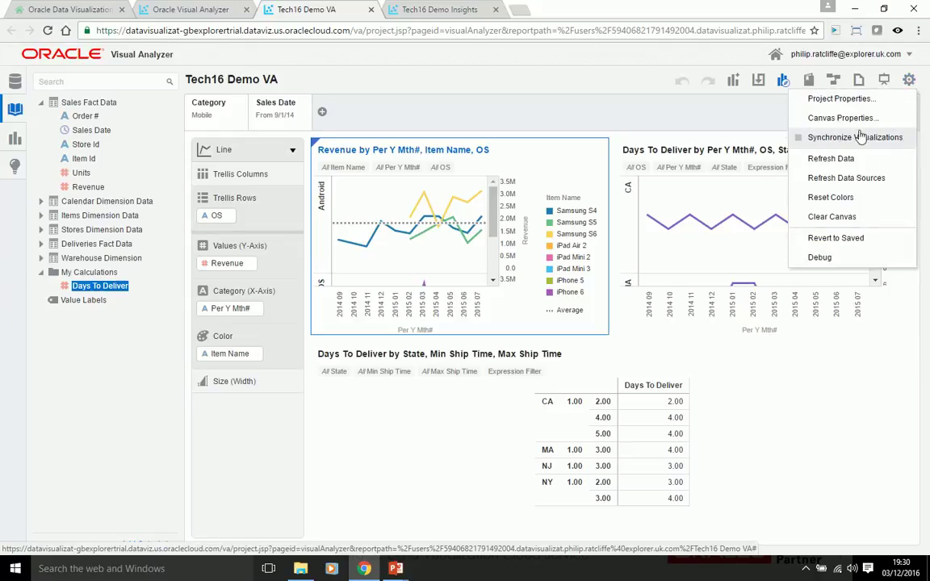
click(751, 394)
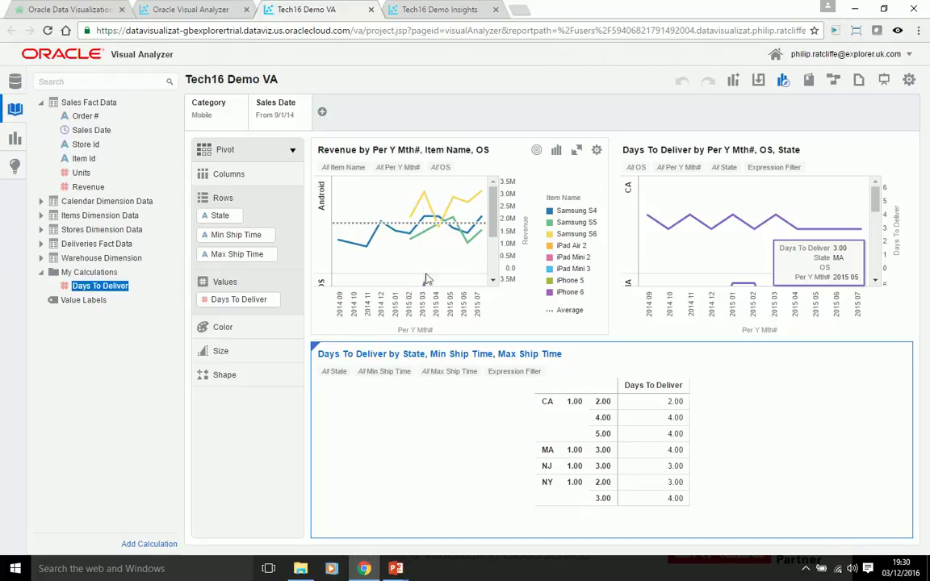
- Examine the Revenue line chart's context options and its General, Axis, Values and Analytics properties, leaving all settings as they are
right_click(349, 192)
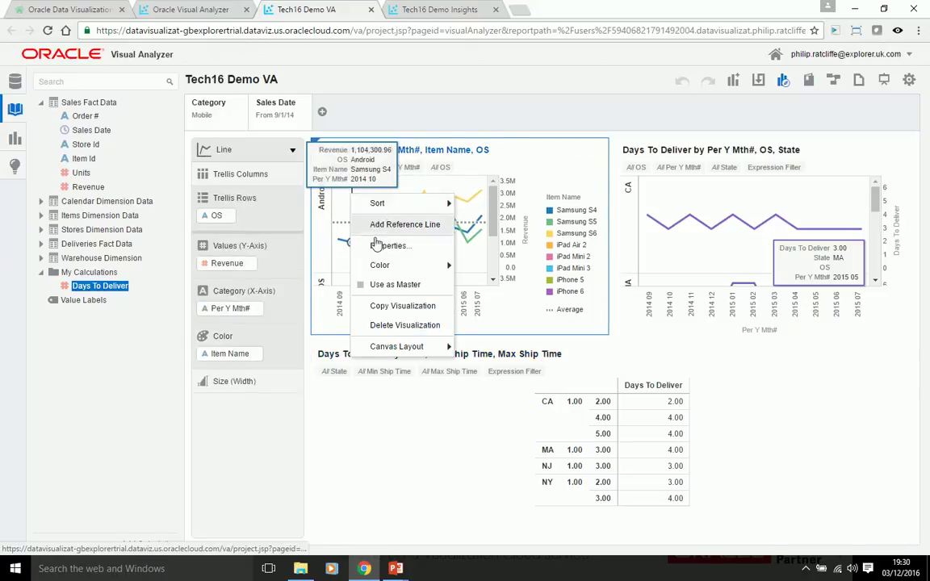
mouse_move(370, 203)
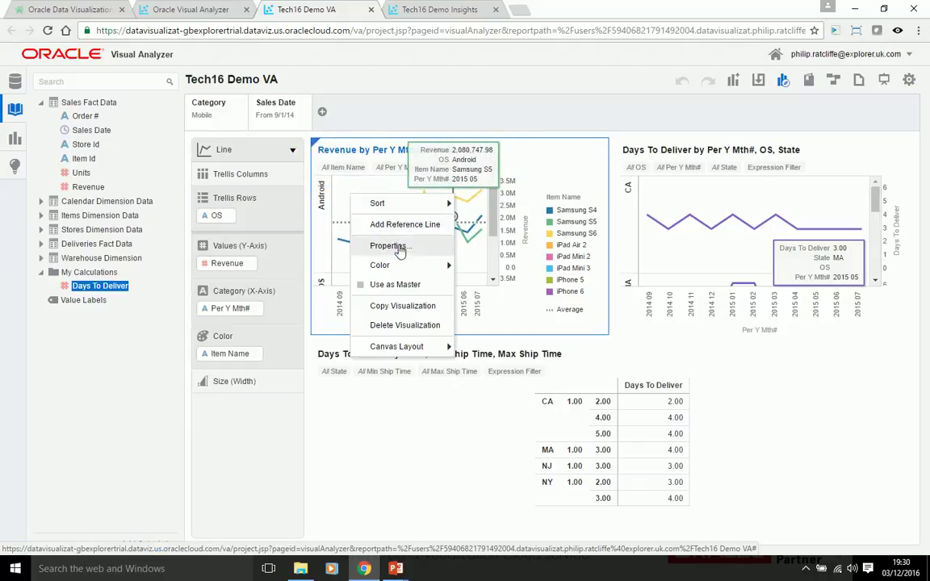
mouse_move(425, 266)
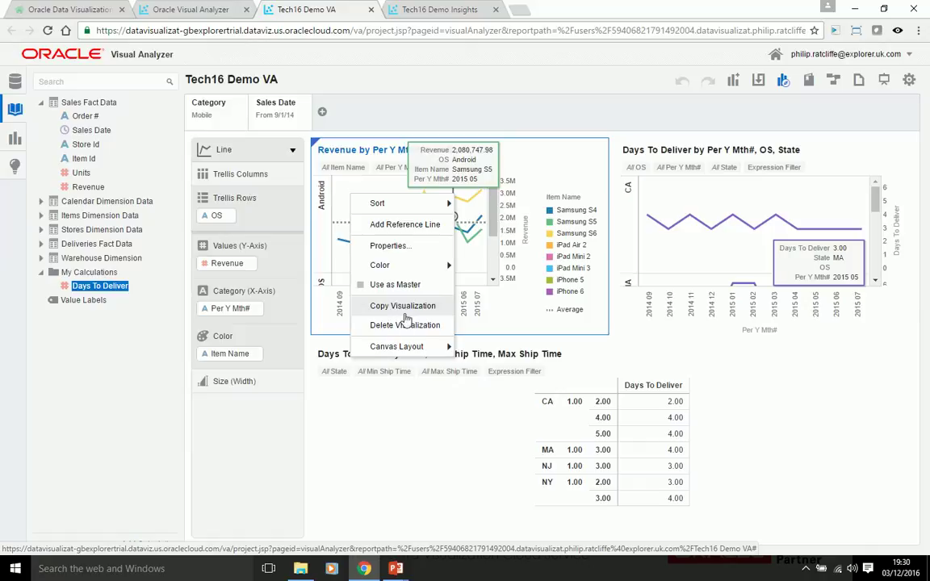
mouse_move(396, 273)
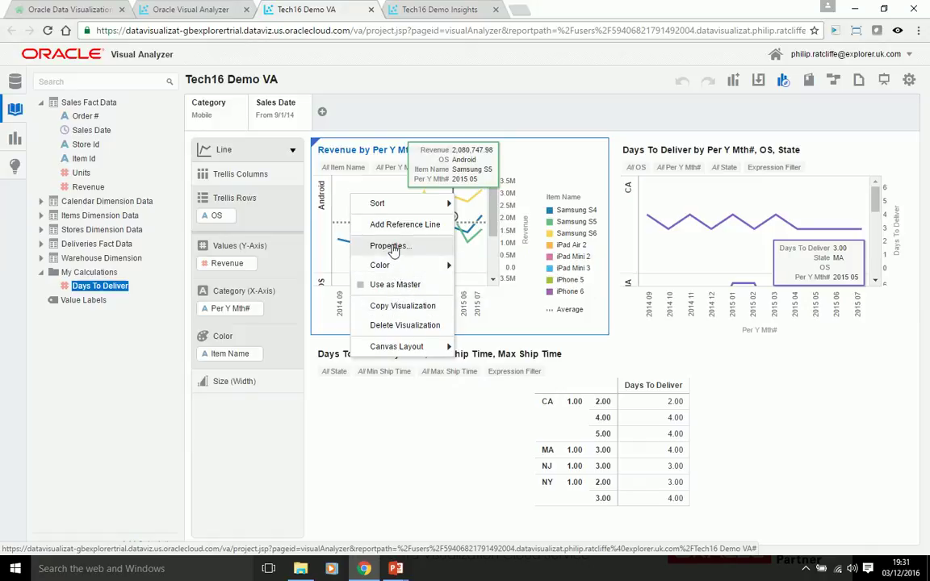
click(390, 246)
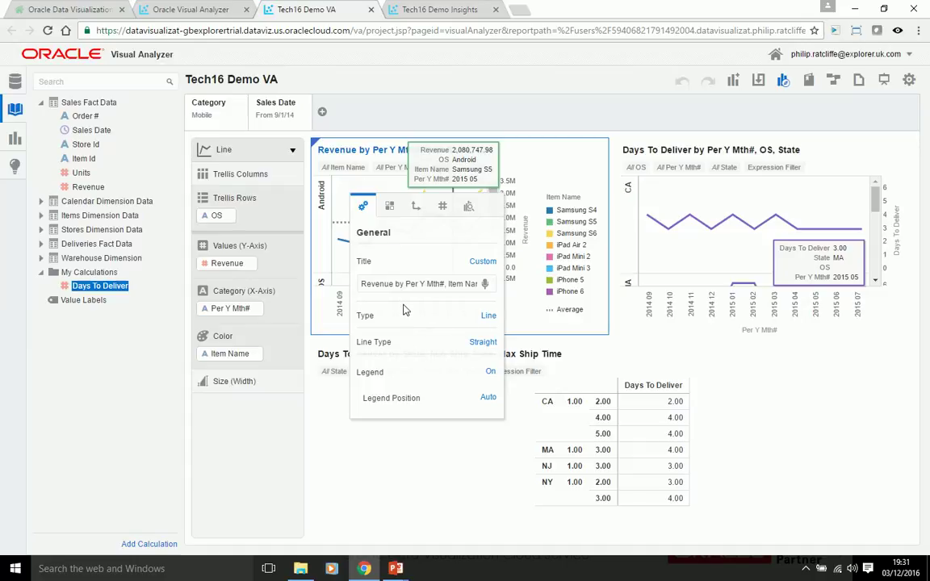
click(417, 208)
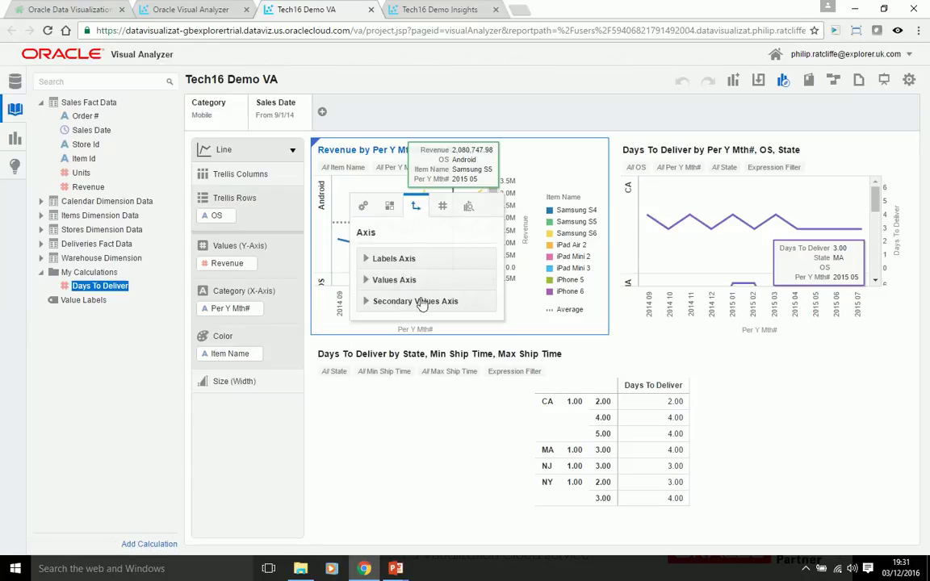
click(442, 207)
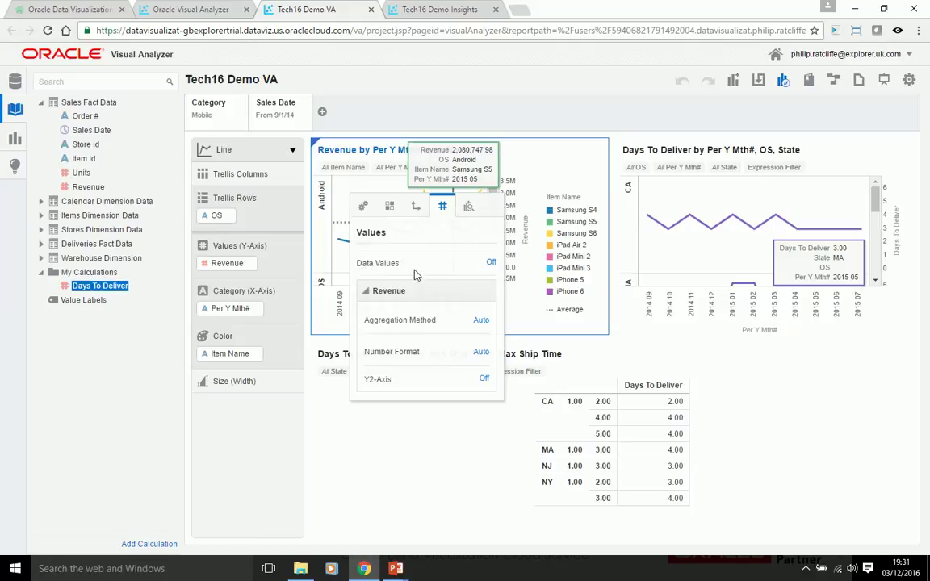
click(469, 208)
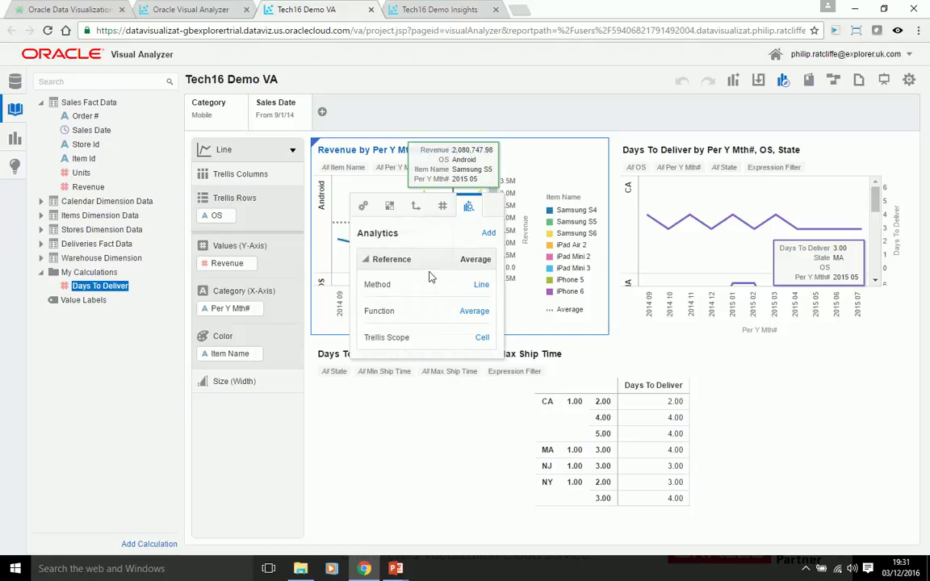
click(637, 351)
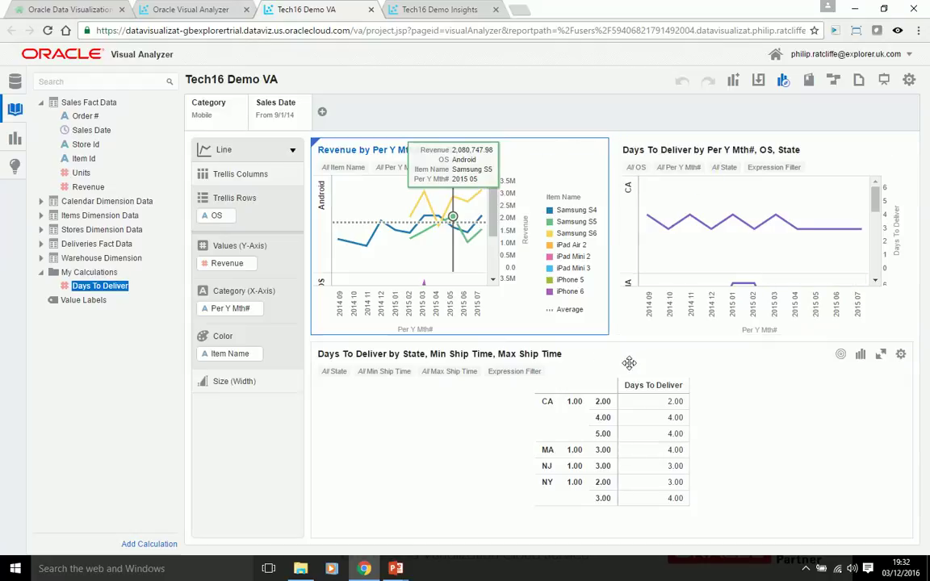
drag(629, 363, 608, 340)
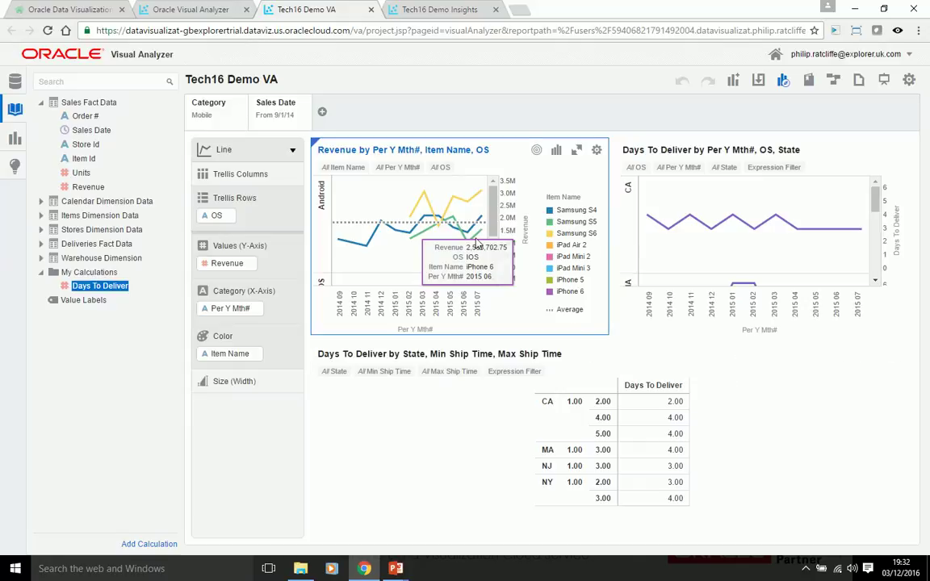
- In the Tech16 Demo Insights project, list the insights and view Revenue by Type/OS followed by Monthly Revenue by Type
click(436, 11)
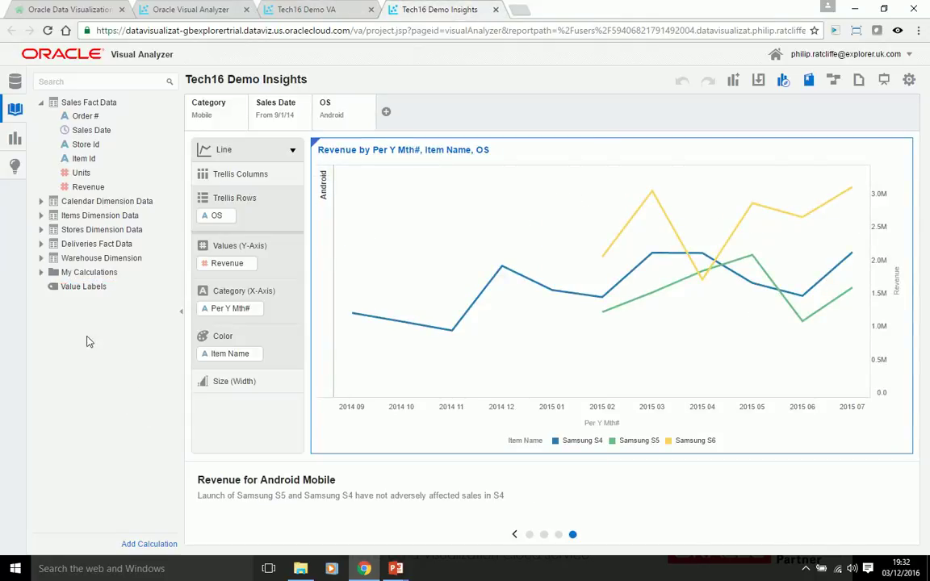
click(66, 206)
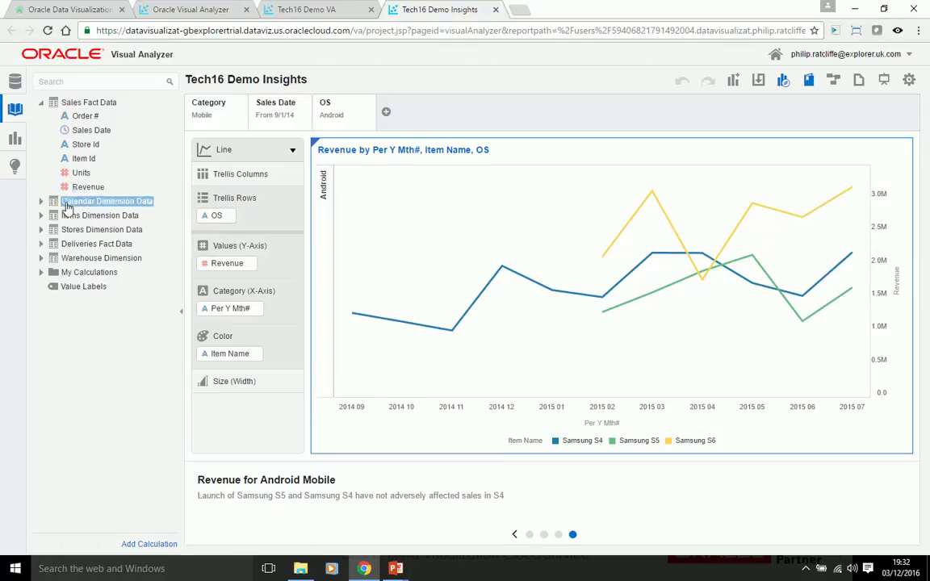
click(14, 167)
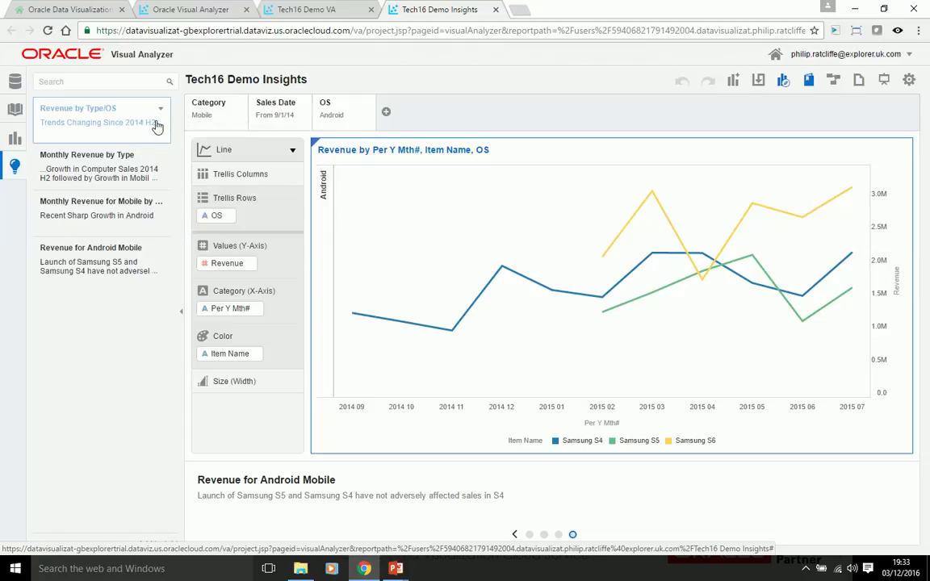
click(103, 115)
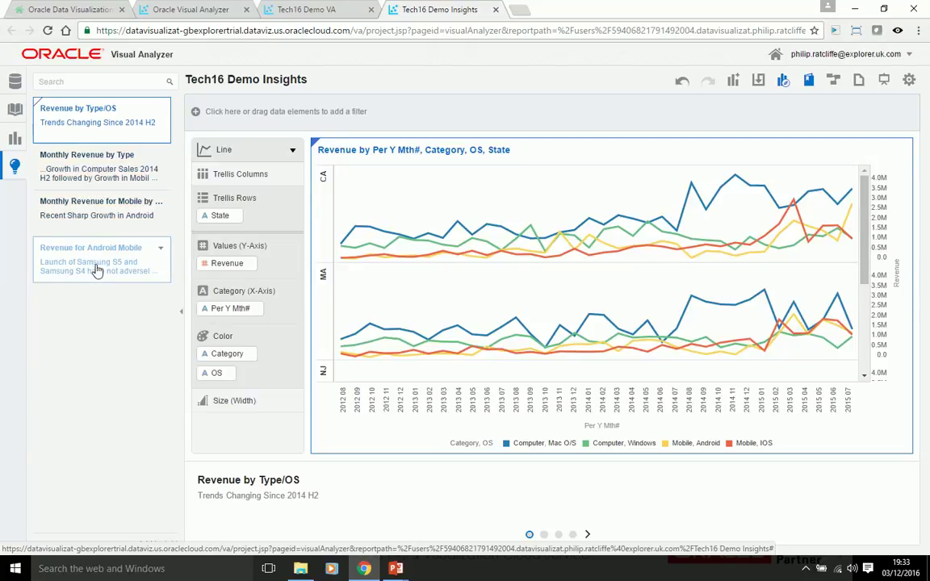
mouse_move(98, 269)
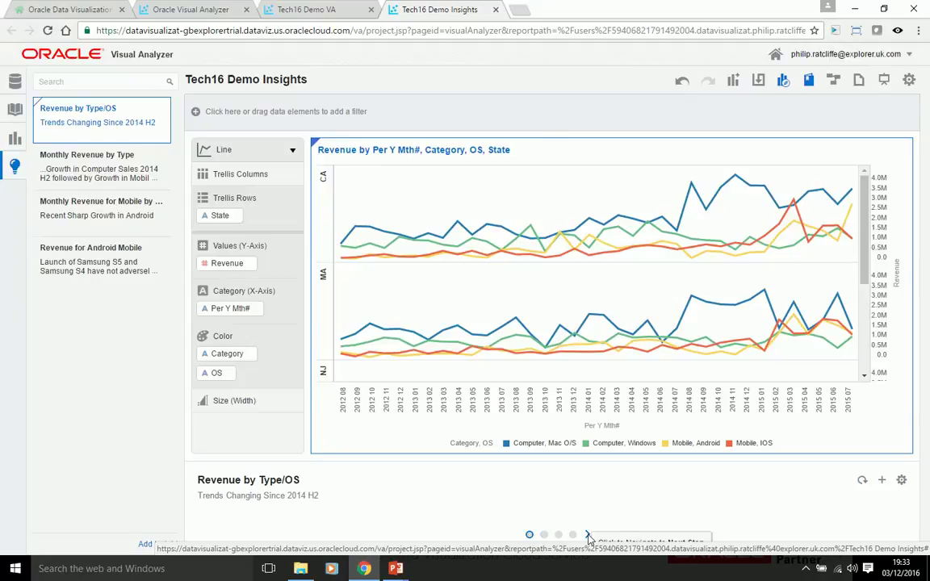
click(588, 536)
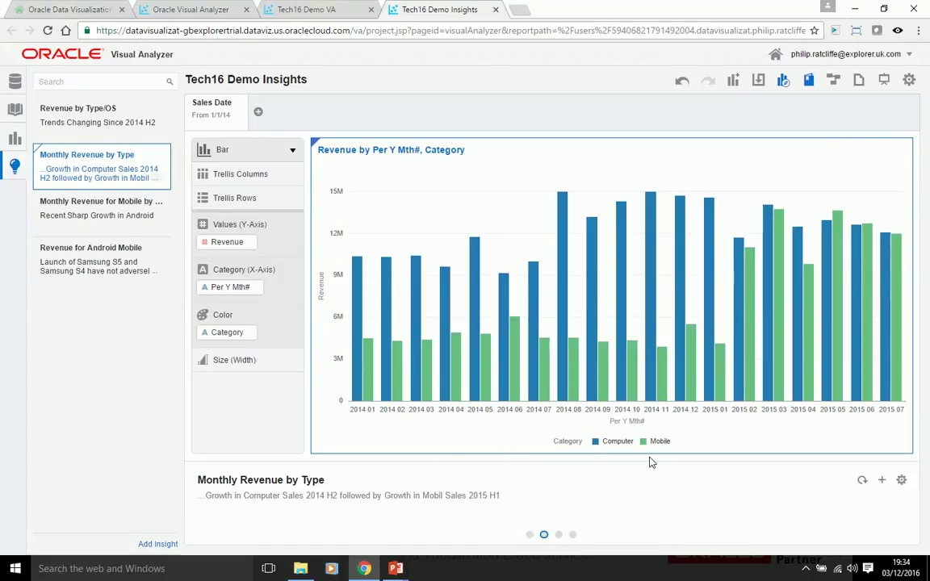
mouse_move(602, 386)
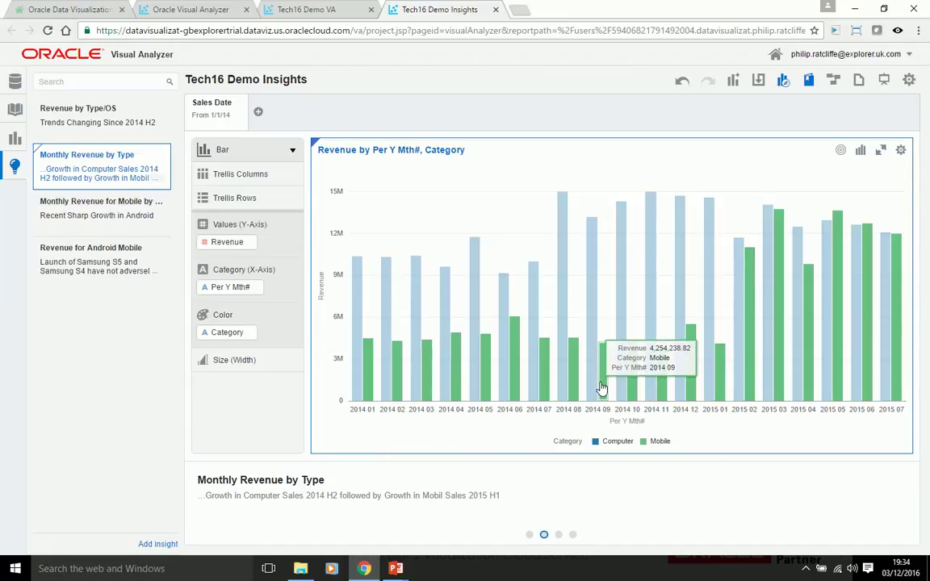
mouse_move(830, 288)
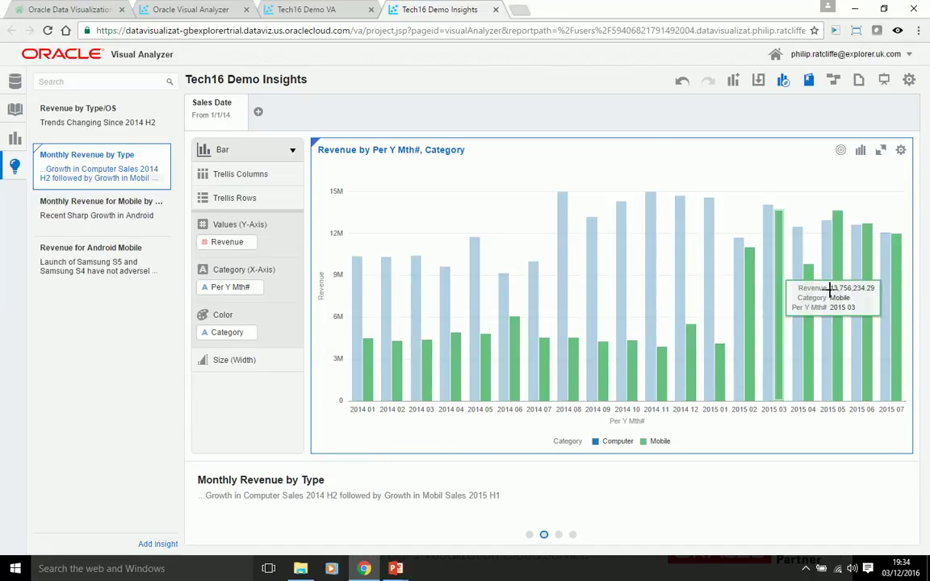
- Show the project in presentation mode and advance to the Monthly Revenue for Mobile by O/S insight
click(884, 80)
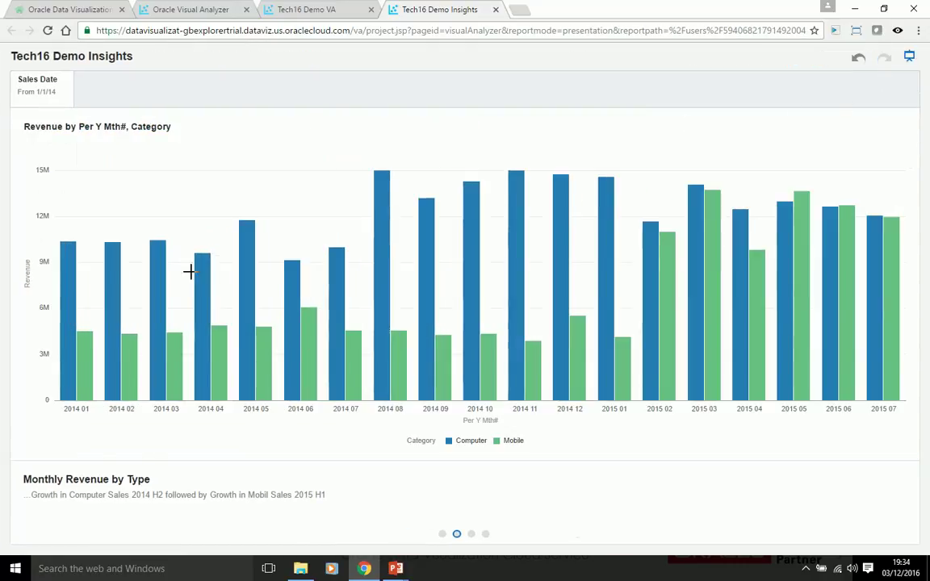
mouse_move(738, 465)
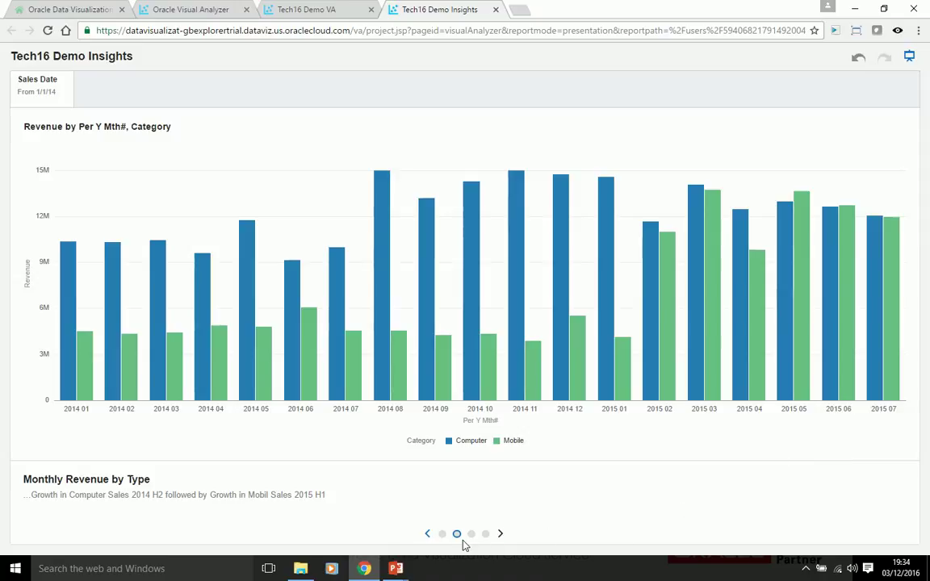
click(501, 534)
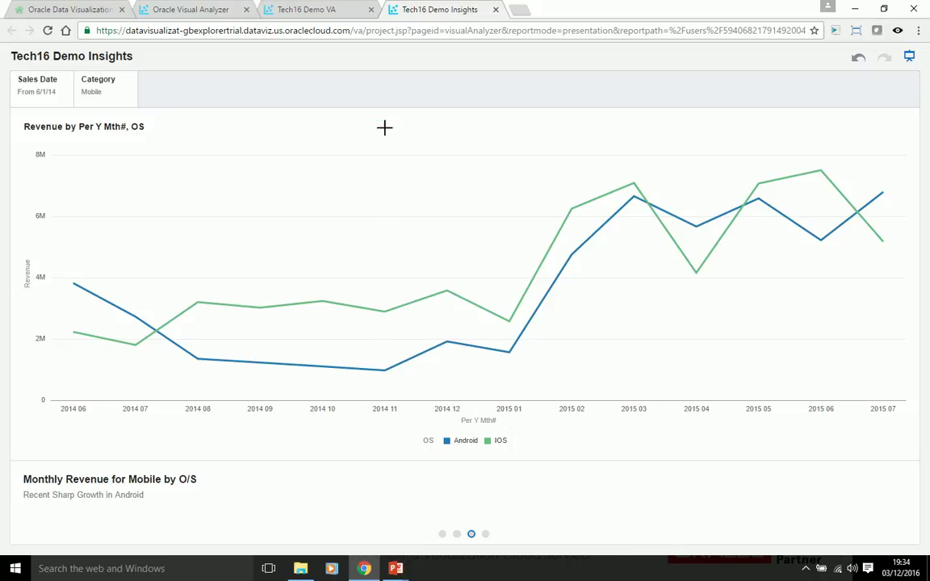
- Close the Tech16 Demo Insights, Tech16 Demo VA and untitled Visual Analyzer projects, returning to the service home page
click(496, 11)
click(371, 11)
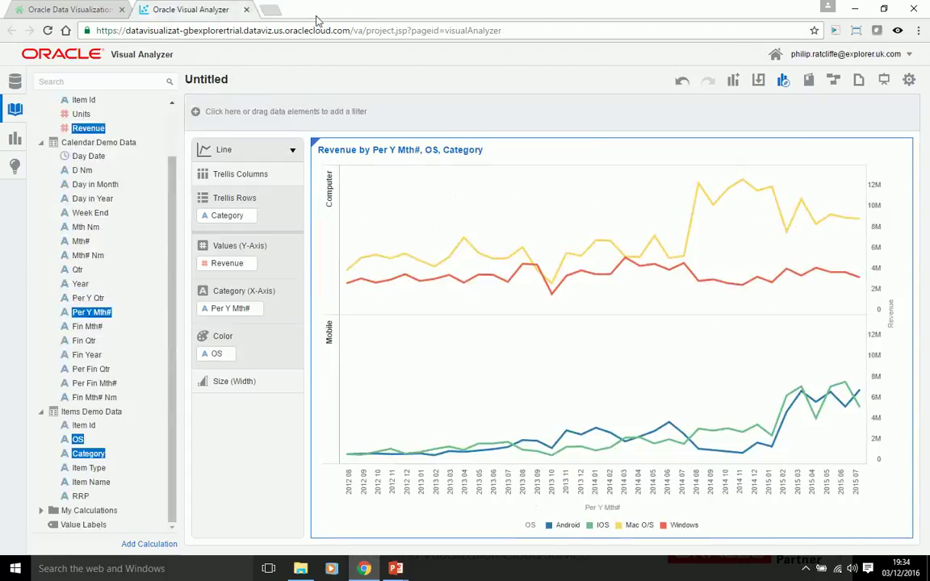
click(246, 9)
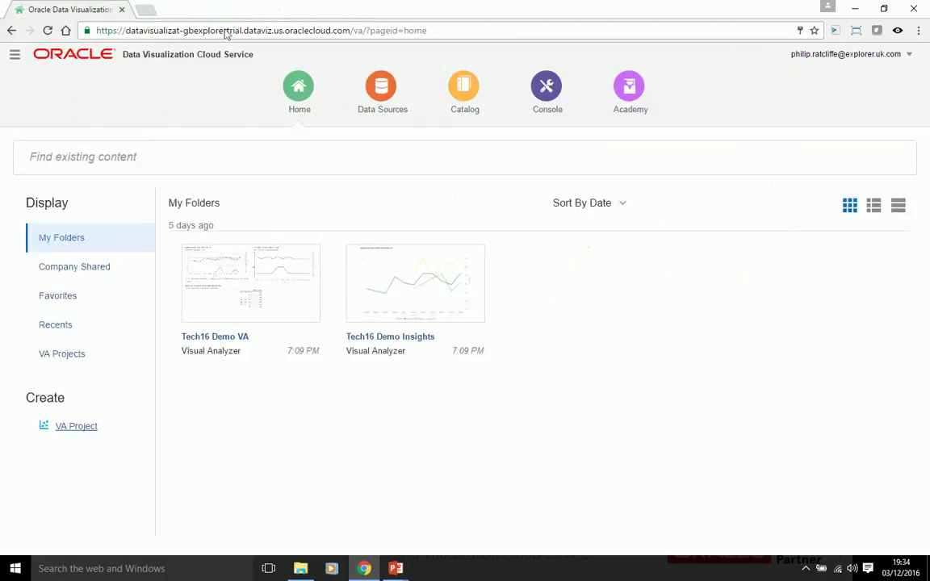
- Sign out of the current Oracle Cloud account and confirm the sign-out
click(906, 55)
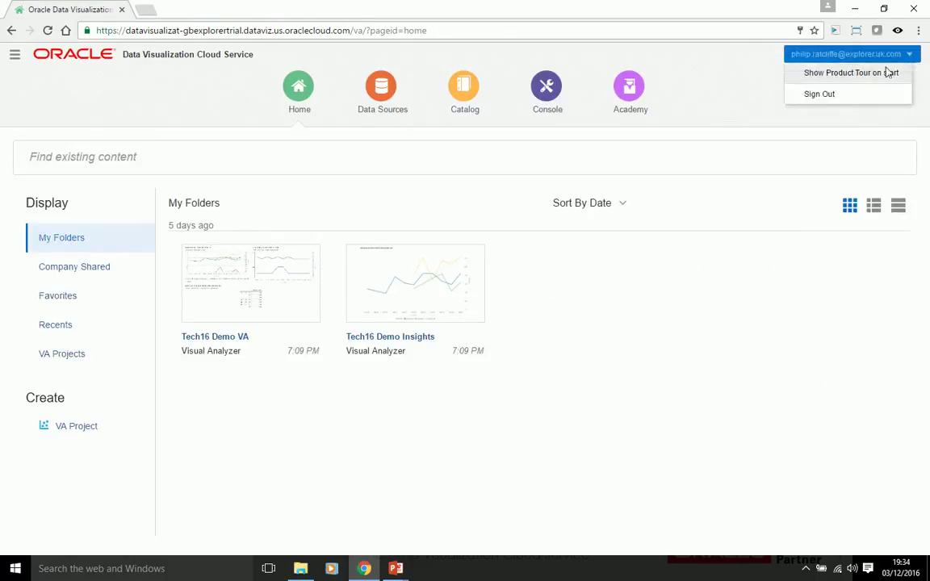
click(860, 96)
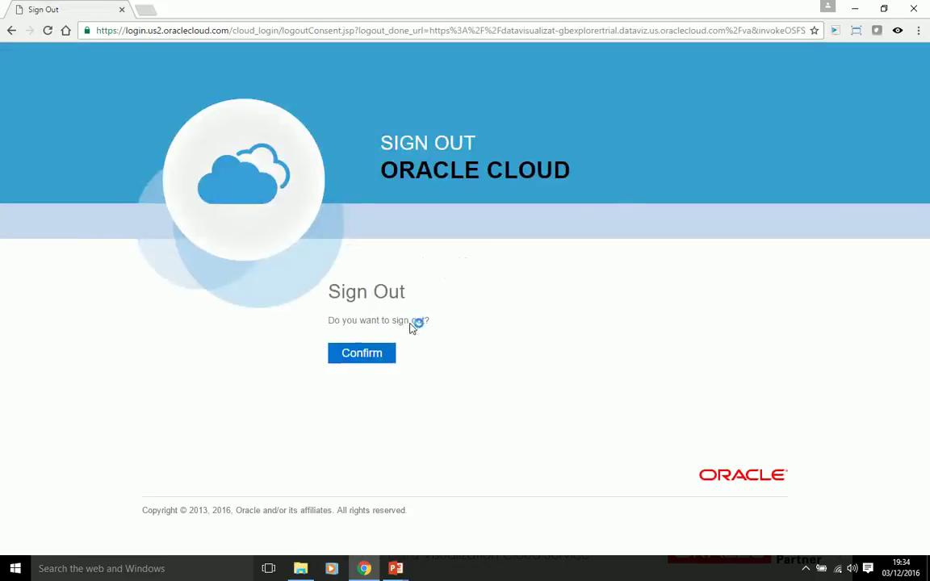
click(386, 353)
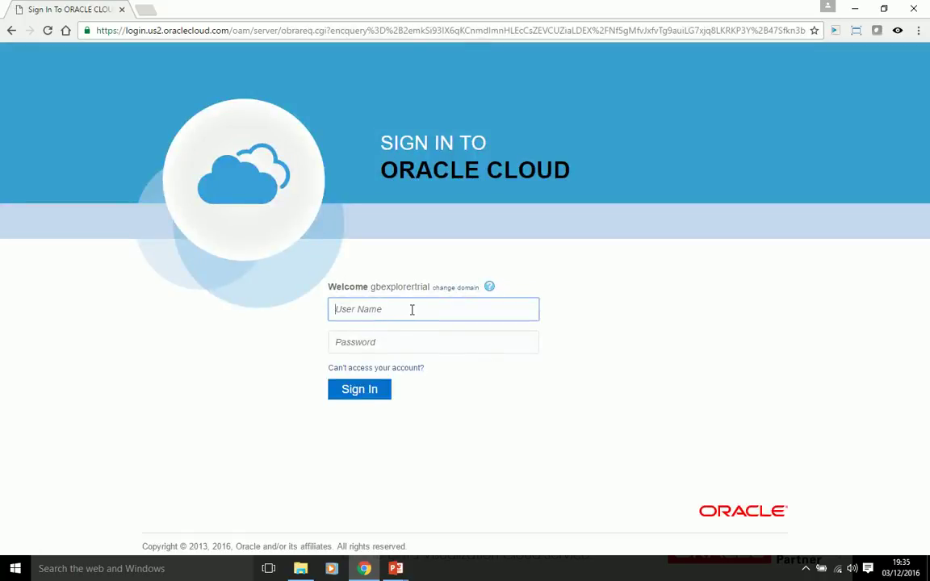
- Sign in to Oracle Cloud with the other account's user name and password
text(ex)
key(Tab)
text(*)
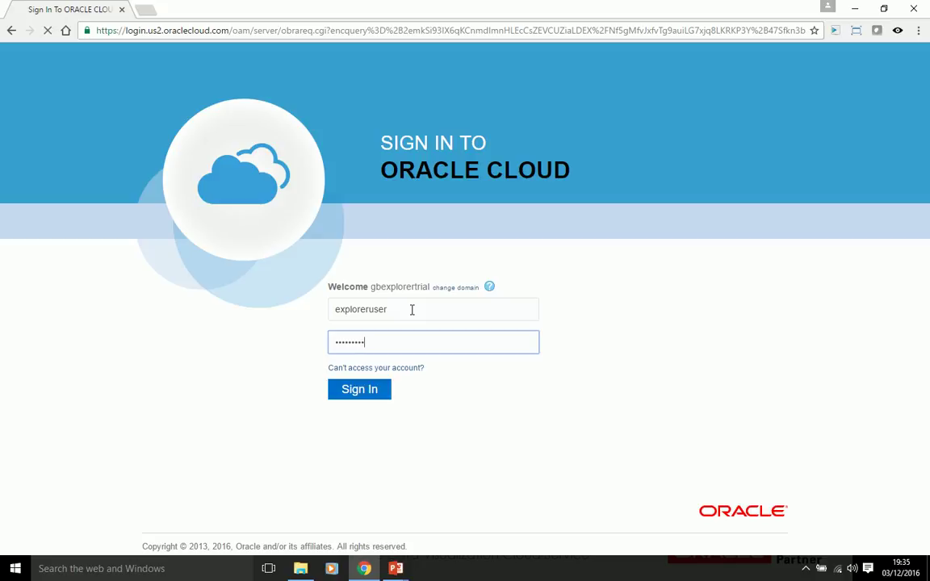
key(Return)
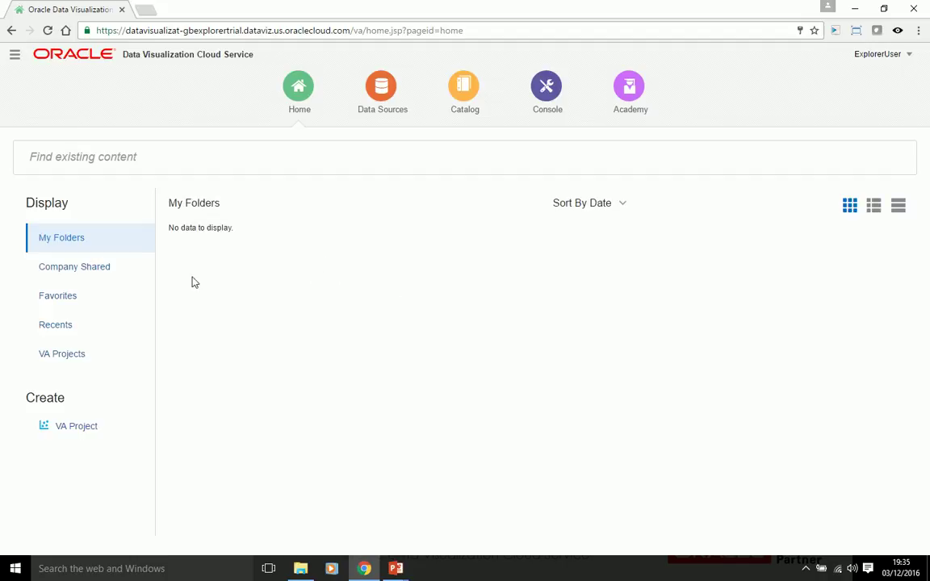
- Browse the Company Shared content to the Project in Development folder and open Development Project
click(85, 269)
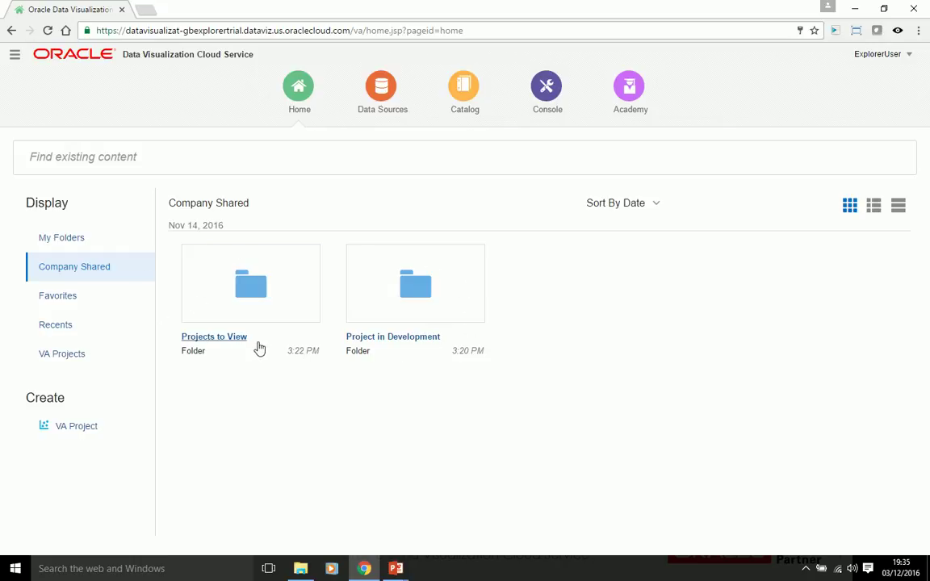
click(388, 342)
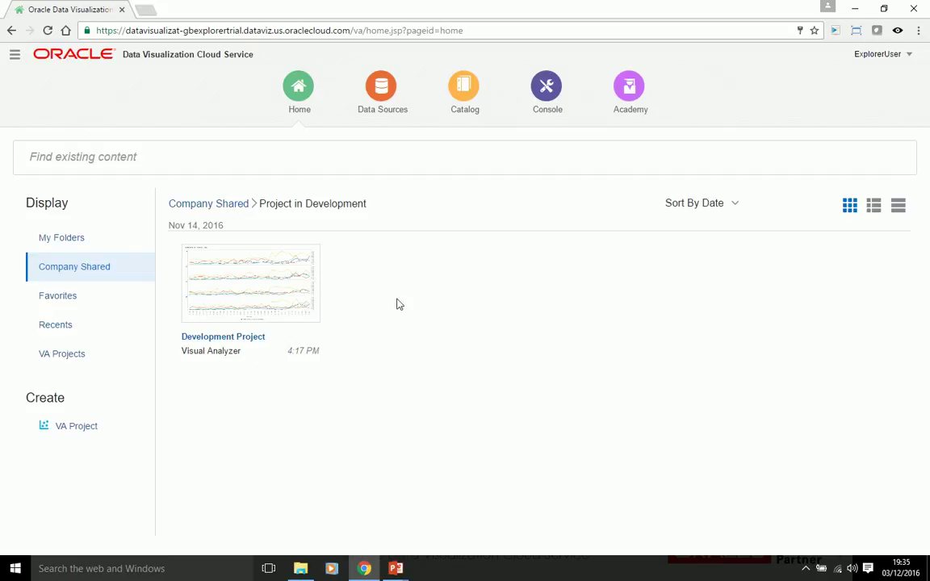
click(233, 338)
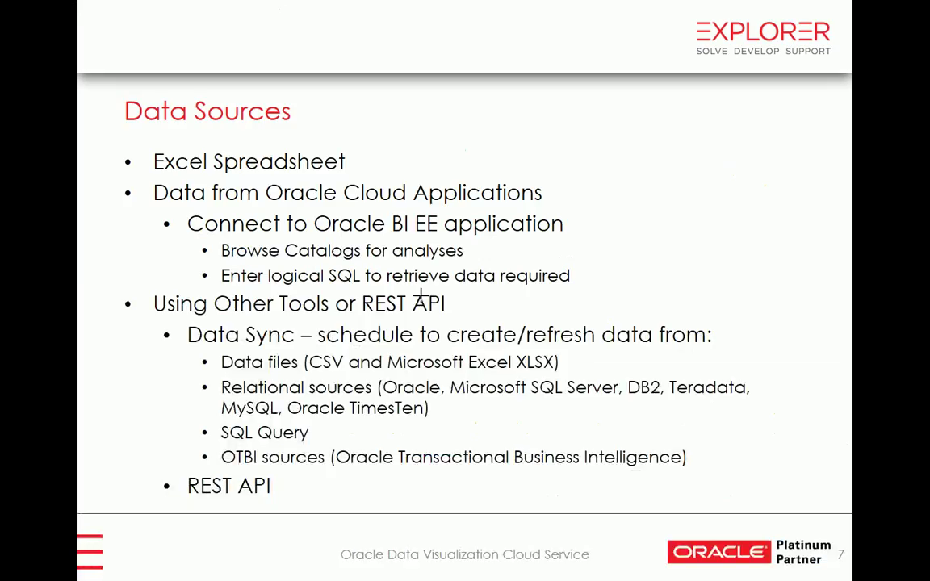
key(Right)
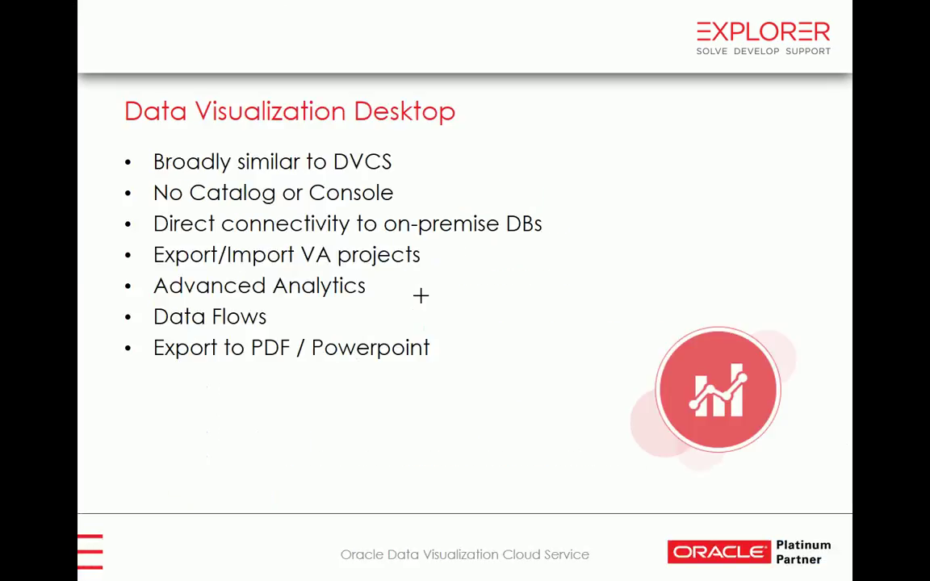